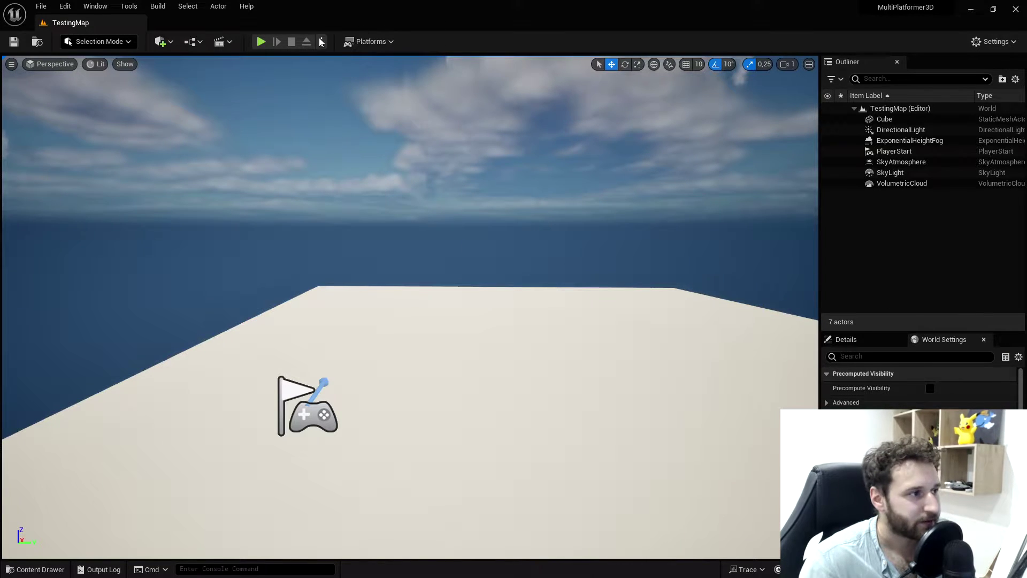
Step: Play-test the level by running the bunny character around in several directions, and end the play session
click(260, 43)
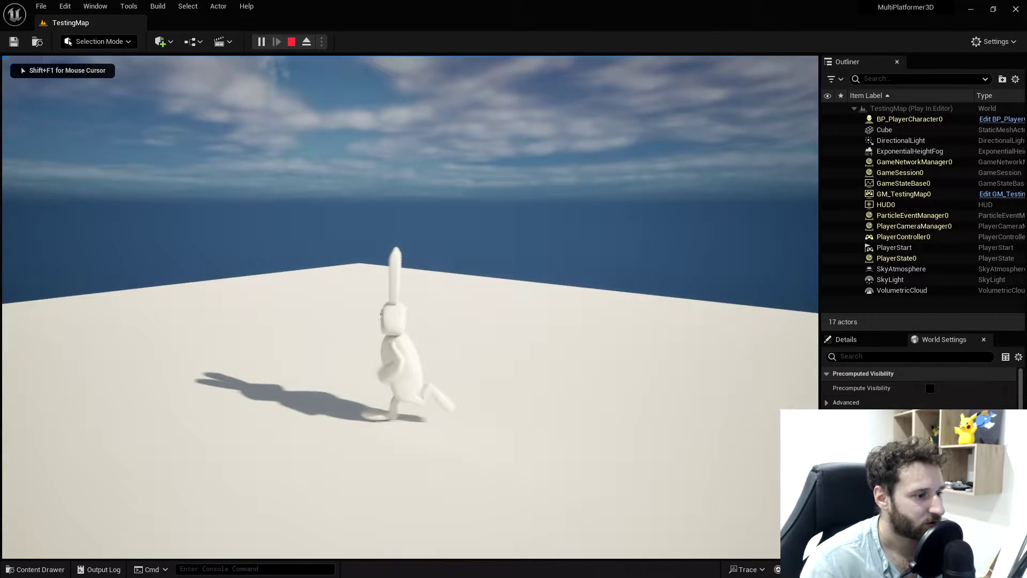
key(w)
key(d)
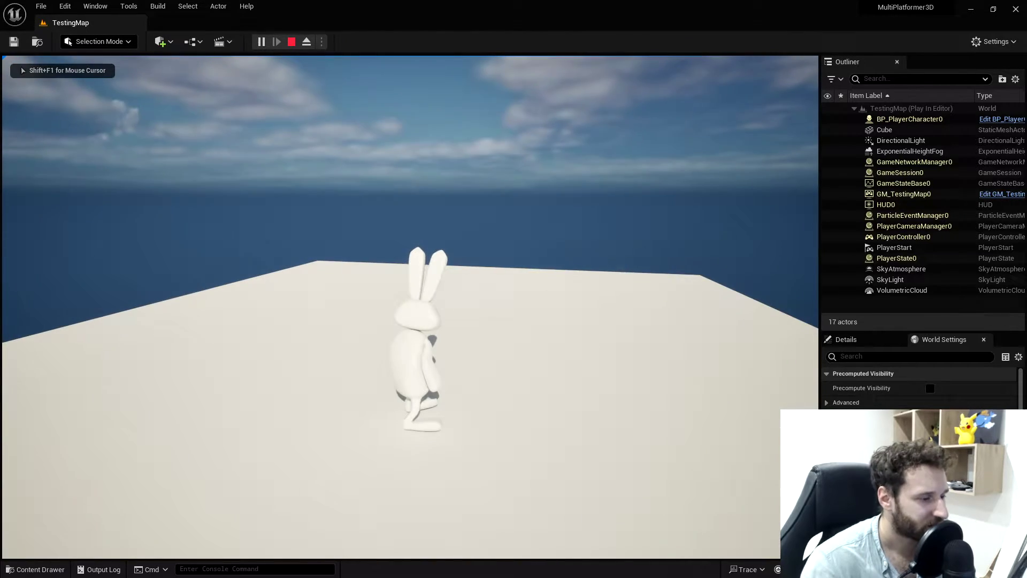
key(d)
key(w)
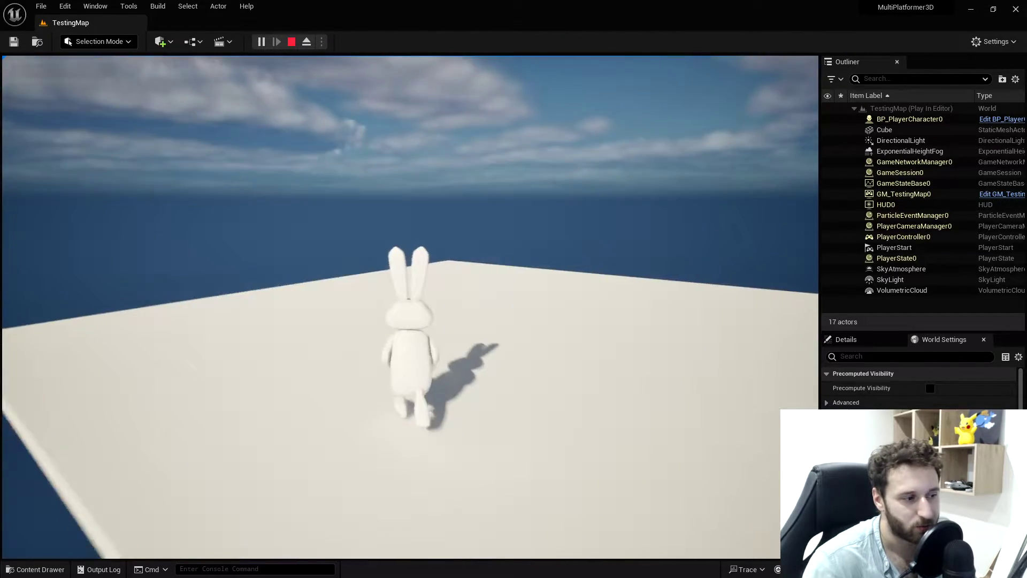
key(a)
key(s)
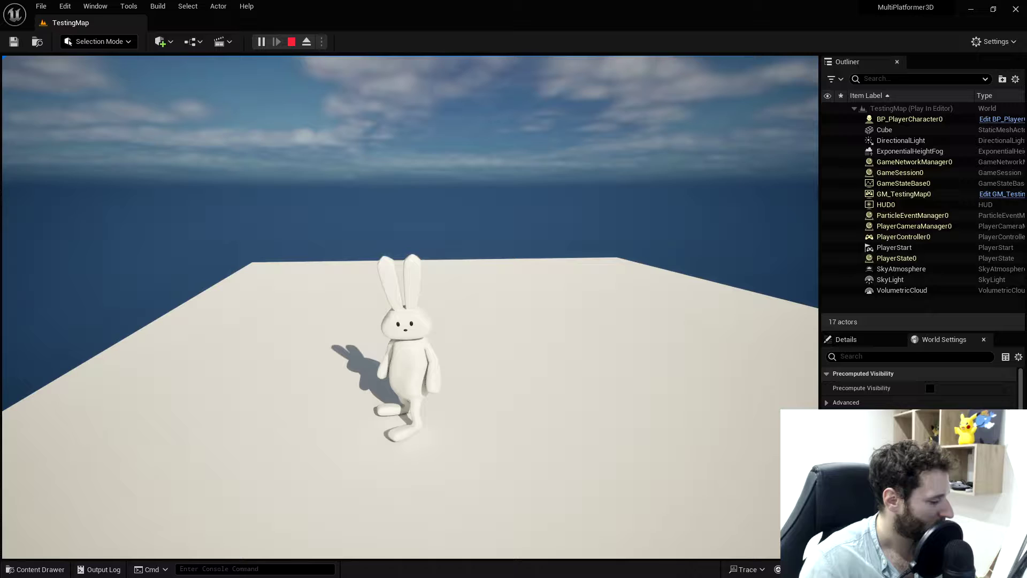
key(shift+F1)
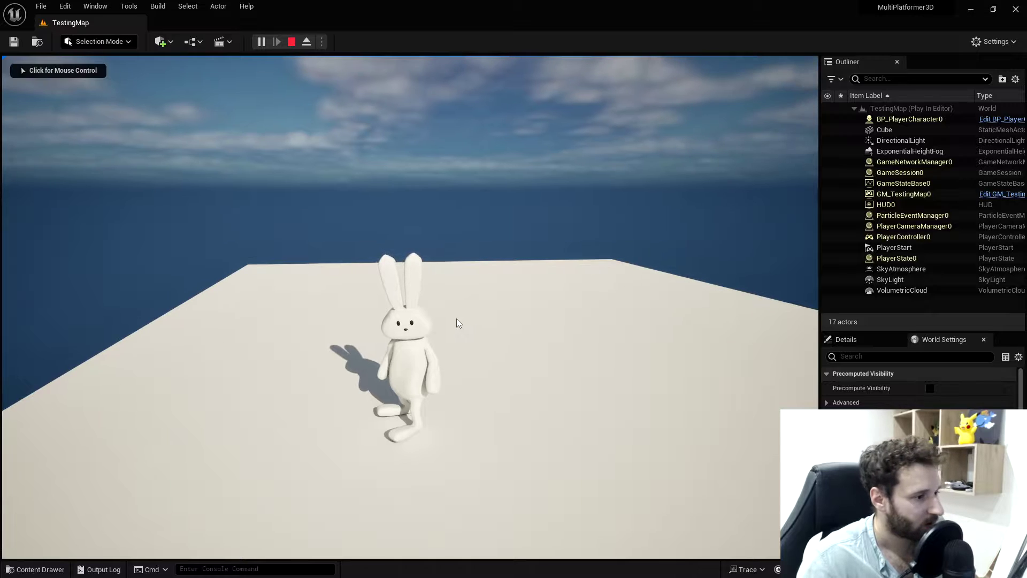
click(291, 43)
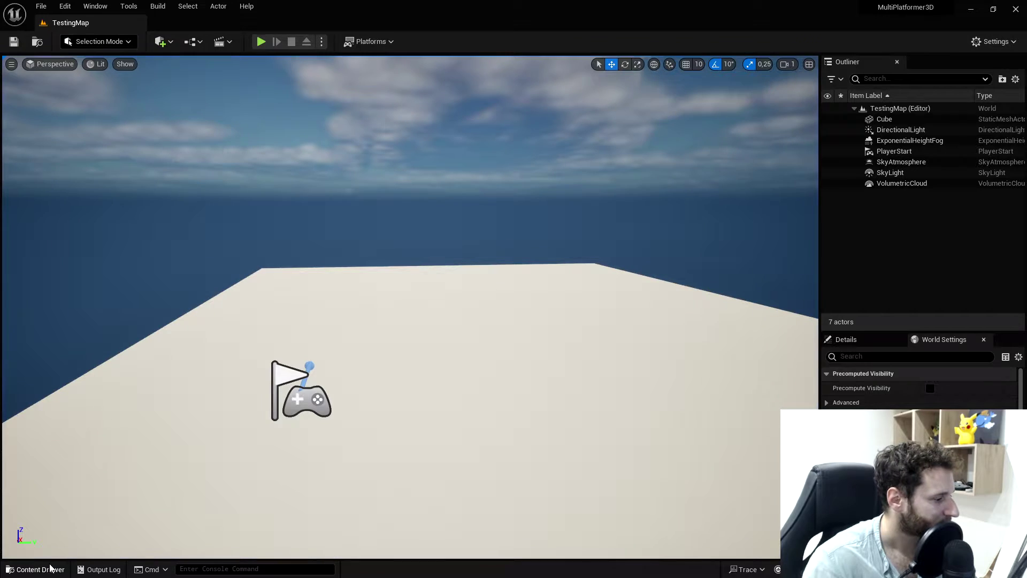
Step: Open the Sprinting_Forward_Roll animation from the Meshes/Player/Animations folder and frame the rolling bunny in the preview
click(36, 568)
mouse_move(587, 352)
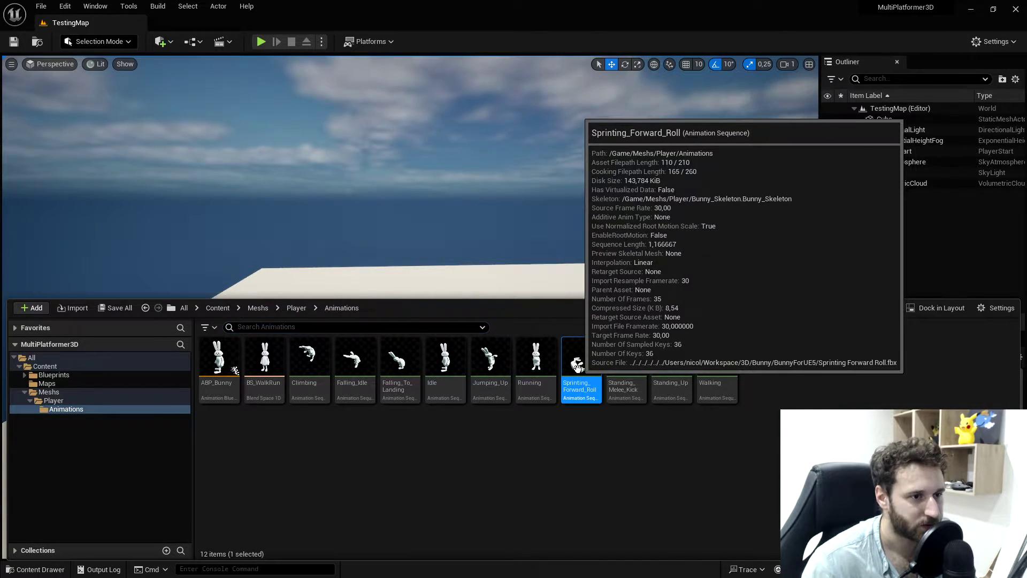
double_click(586, 352)
right_drag(584, 302, 473, 268)
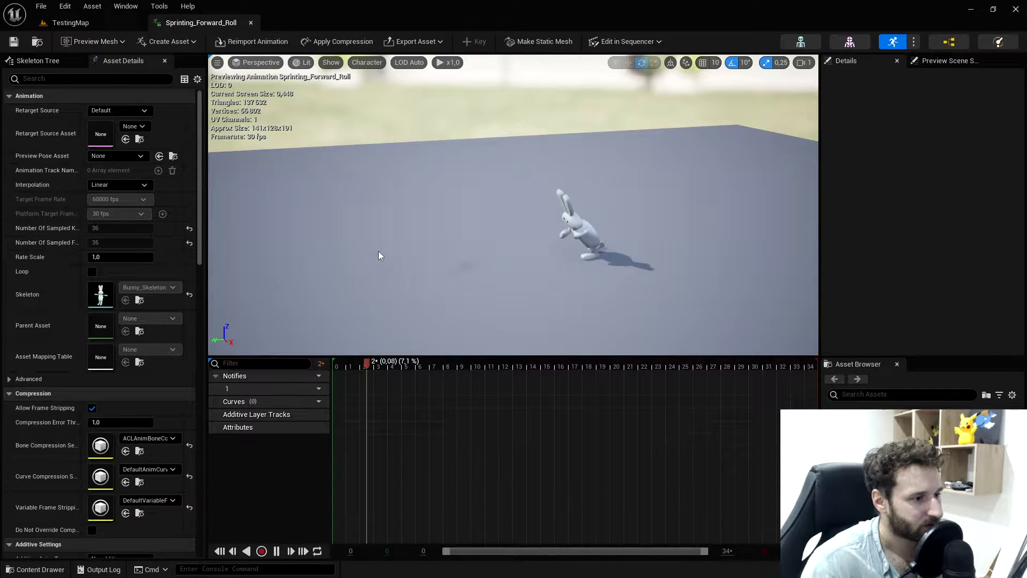
Step: Examine the root bone's movement across the roll animation with playback paused, and return the playhead to frame 0
click(53, 65)
click(33, 108)
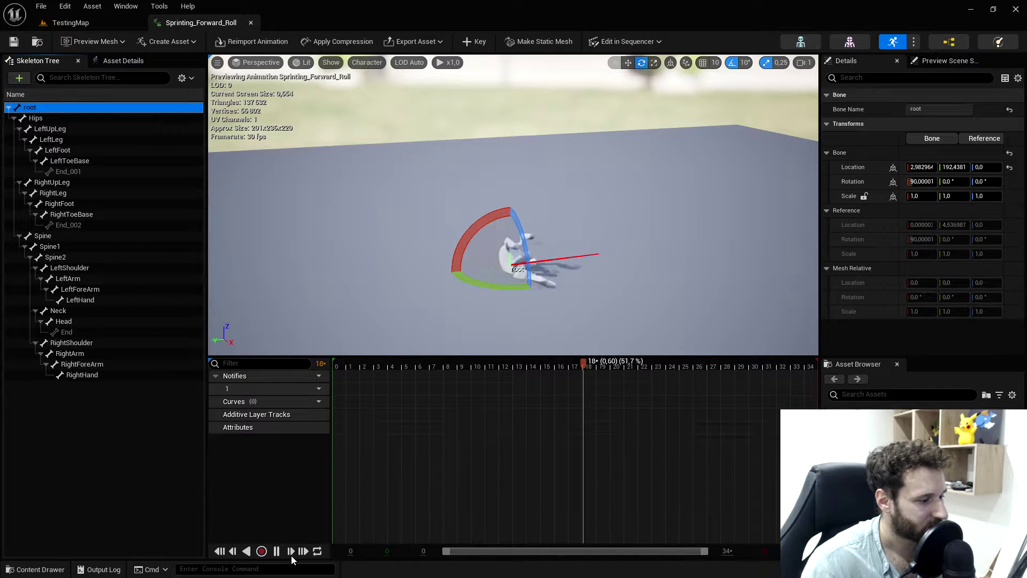
click(276, 551)
drag(752, 369, 335, 375)
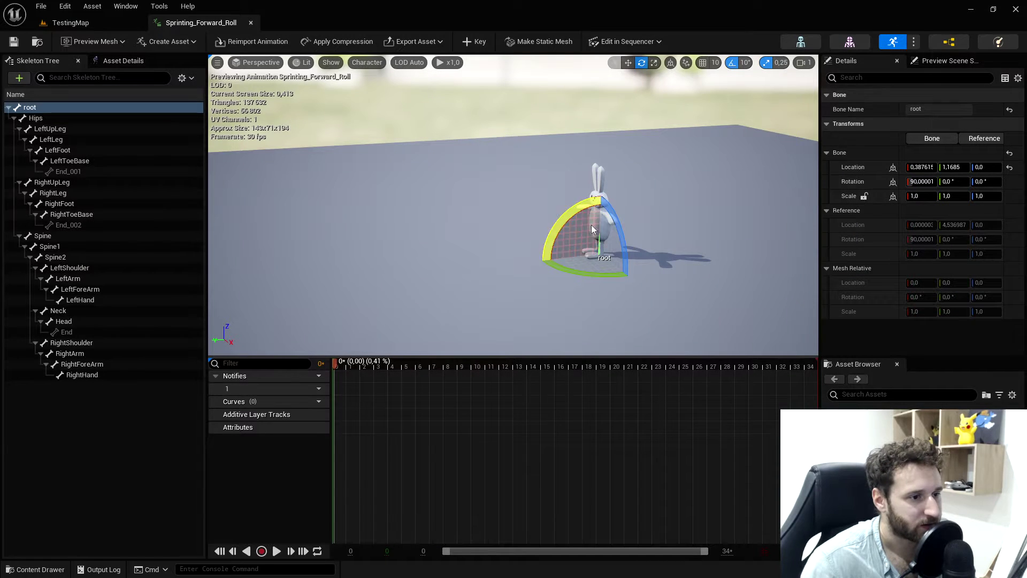
click(455, 240)
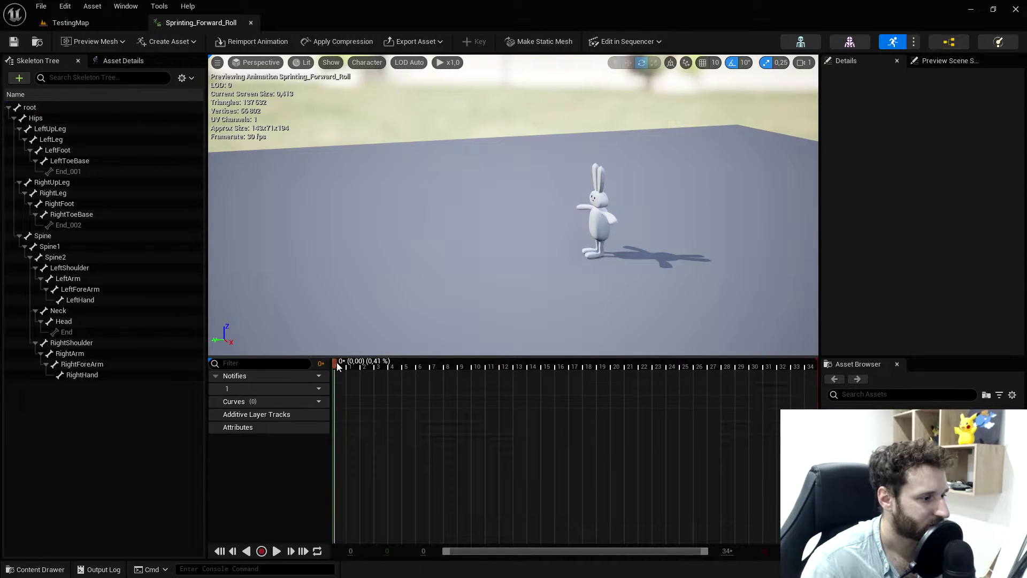
drag(336, 362, 342, 378)
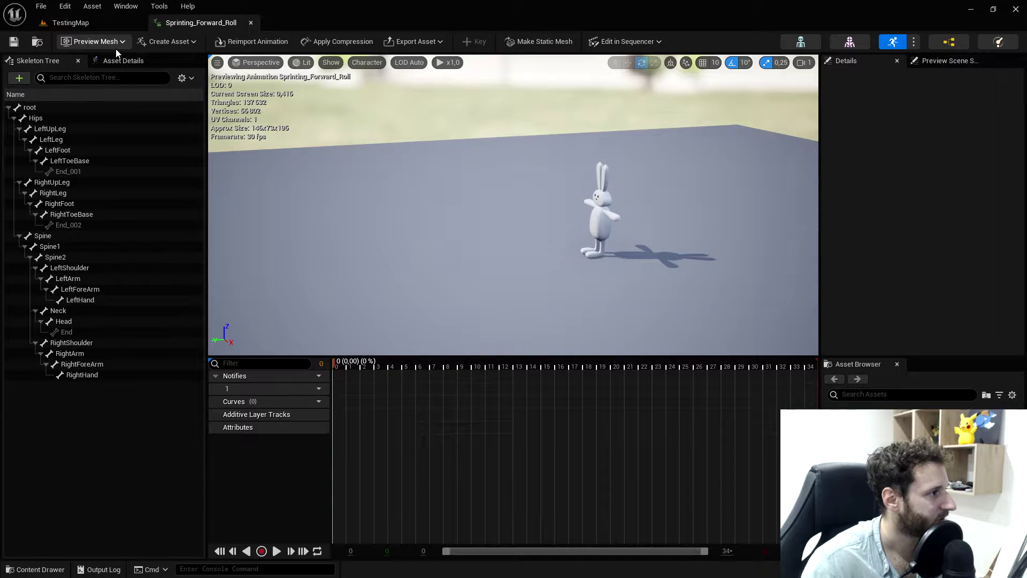
Step: Set the roll animation's import Animation Length to Set Range, with a Frame Import Range of 1 to 35
click(116, 63)
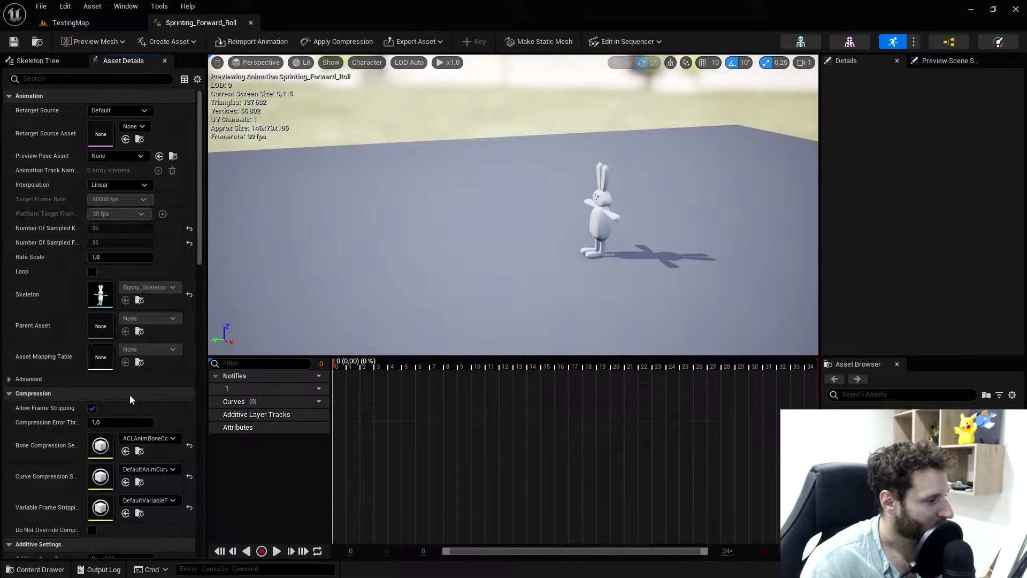
scroll(130, 395, down, 5)
scroll(116, 485, down, 2)
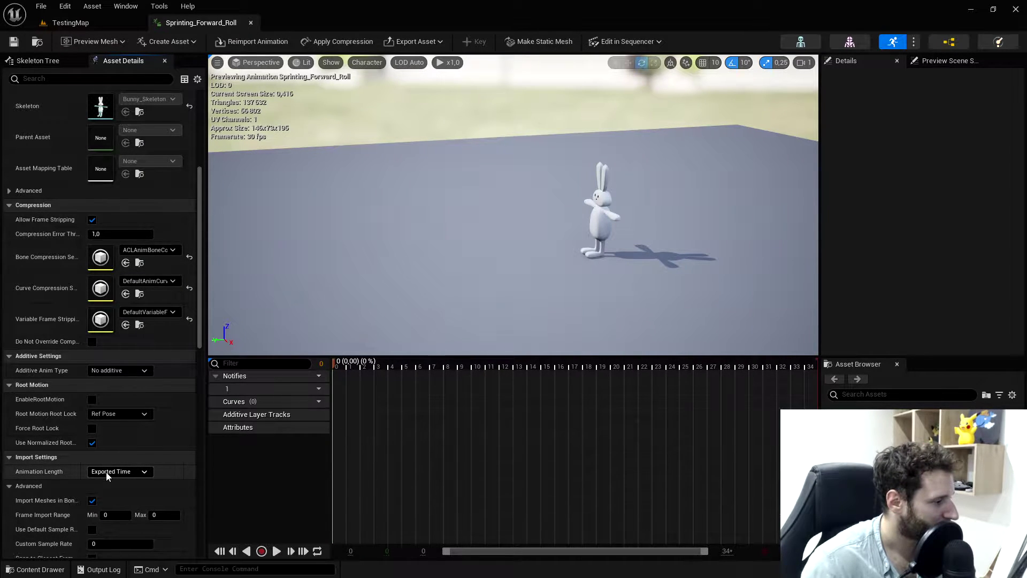
click(106, 472)
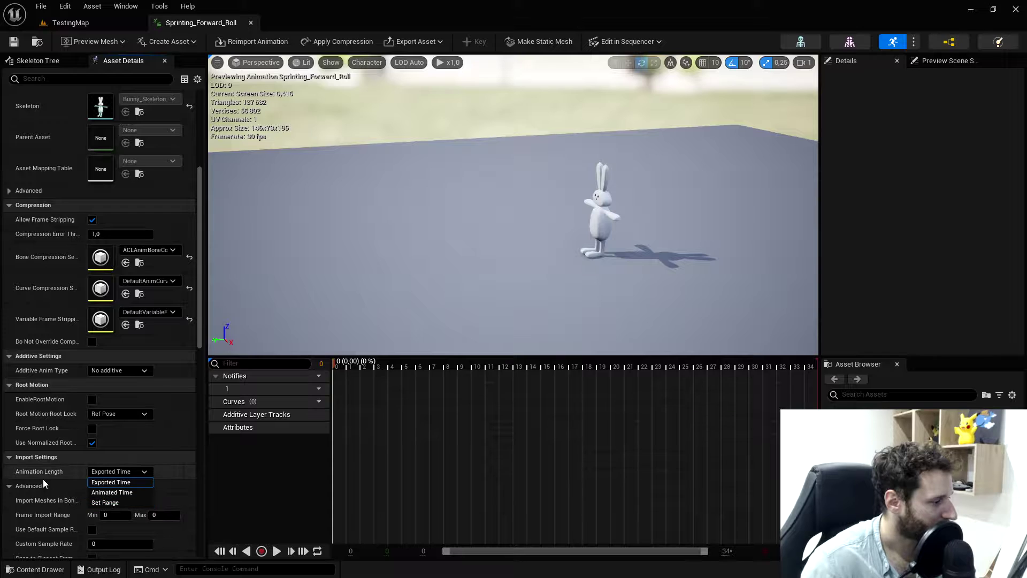
click(111, 502)
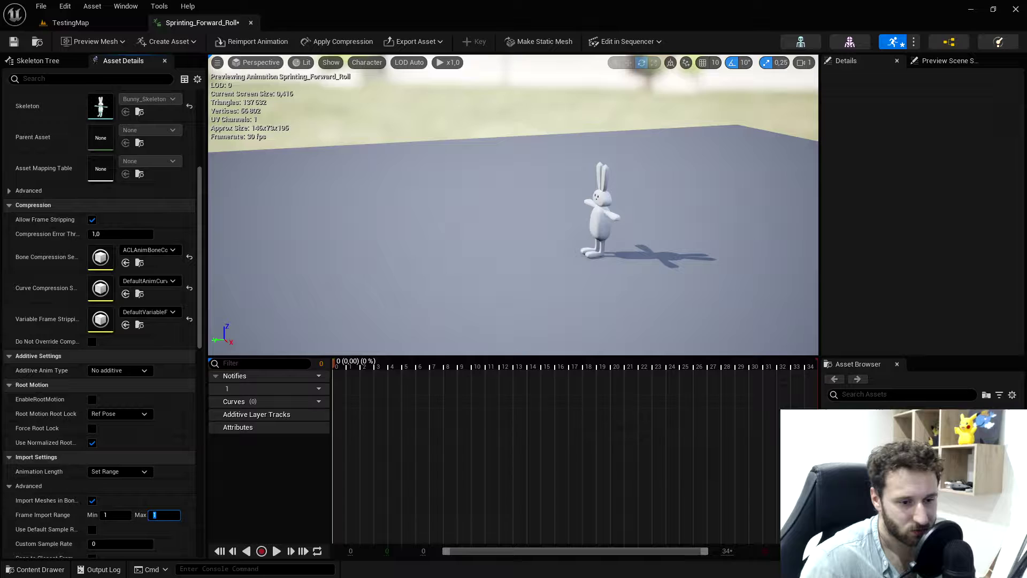
text(34)
key(Return)
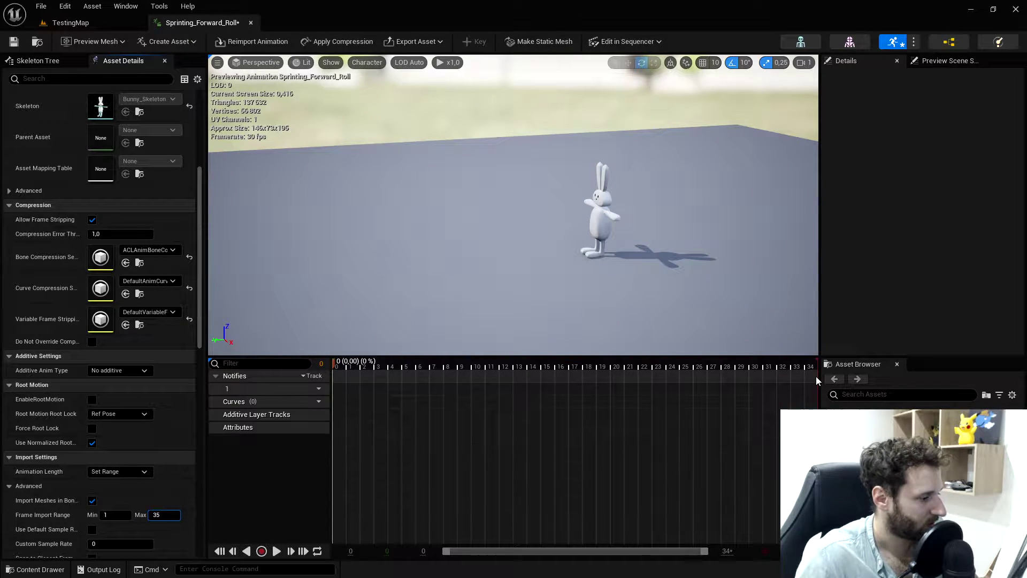
key(BackSpace)
text(5)
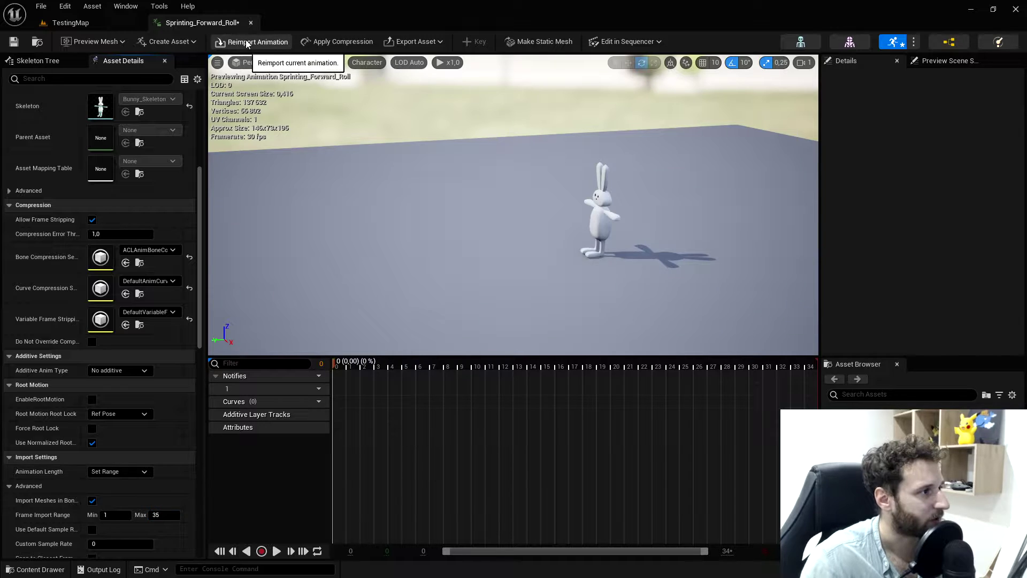
Step: Reimport the roll animation with the new frame range and check its starting pose at frame 0
click(254, 42)
mouse_move(334, 367)
mouse_down()
mouse_move(727, 365)
mouse_move(334, 365)
mouse_up()
click(37, 60)
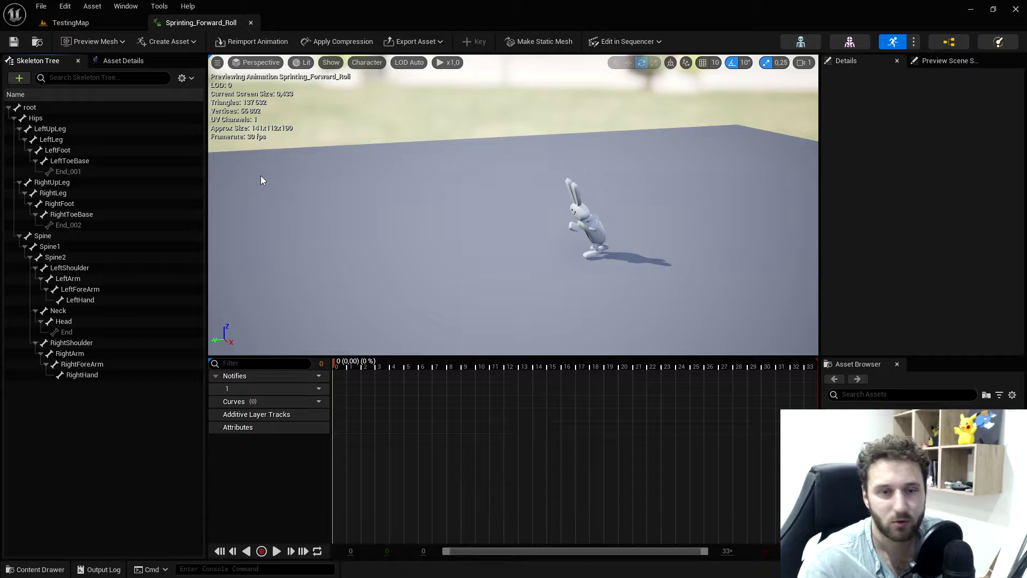
Step: Create an AnimMontage from Sprinting_Forward_Roll in the level's Animations folder and name it AM_Rolling
click(70, 22)
click(63, 566)
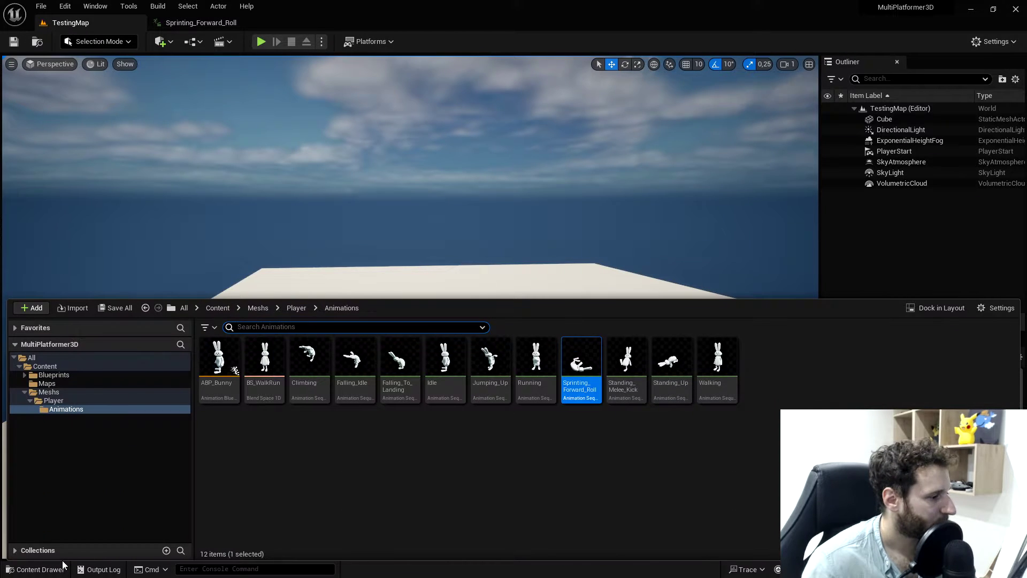
click(558, 438)
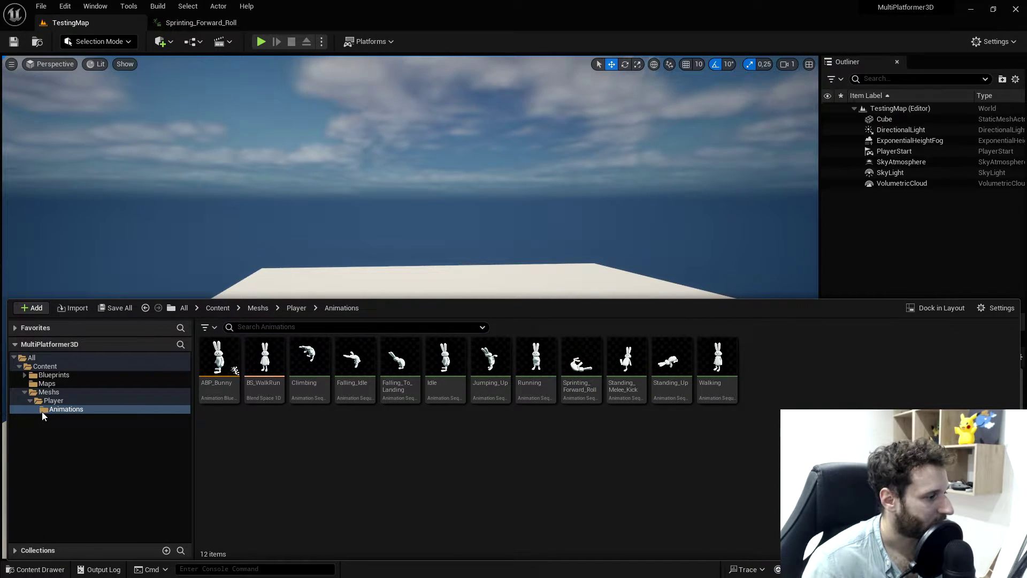
click(582, 381)
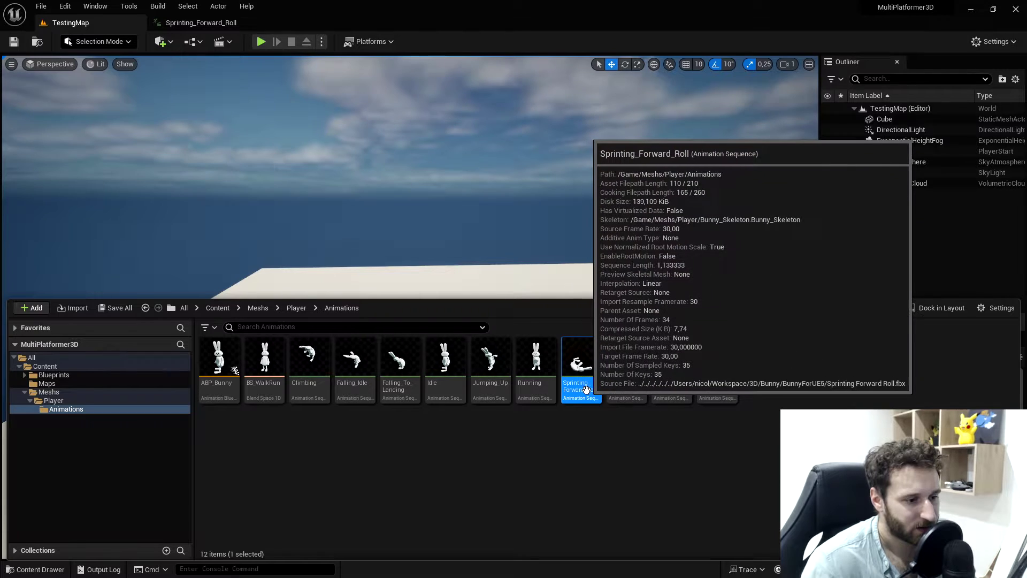
right_click(586, 389)
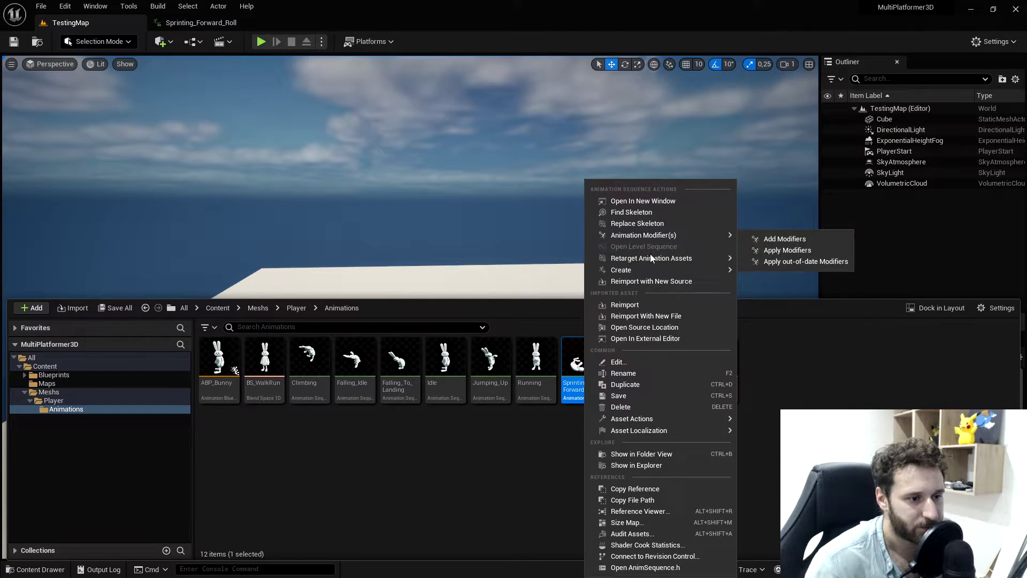
mouse_move(647, 272)
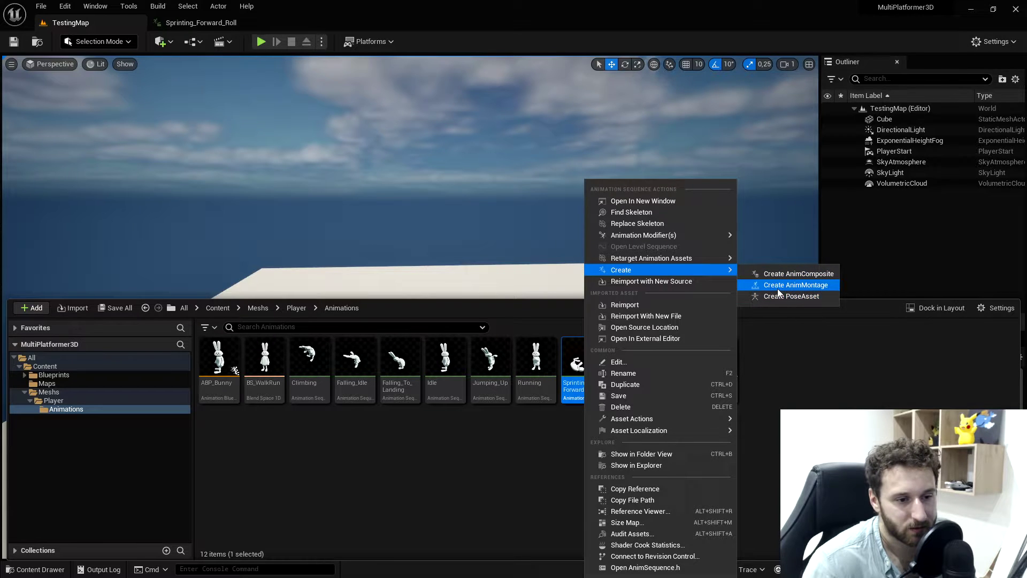
click(802, 286)
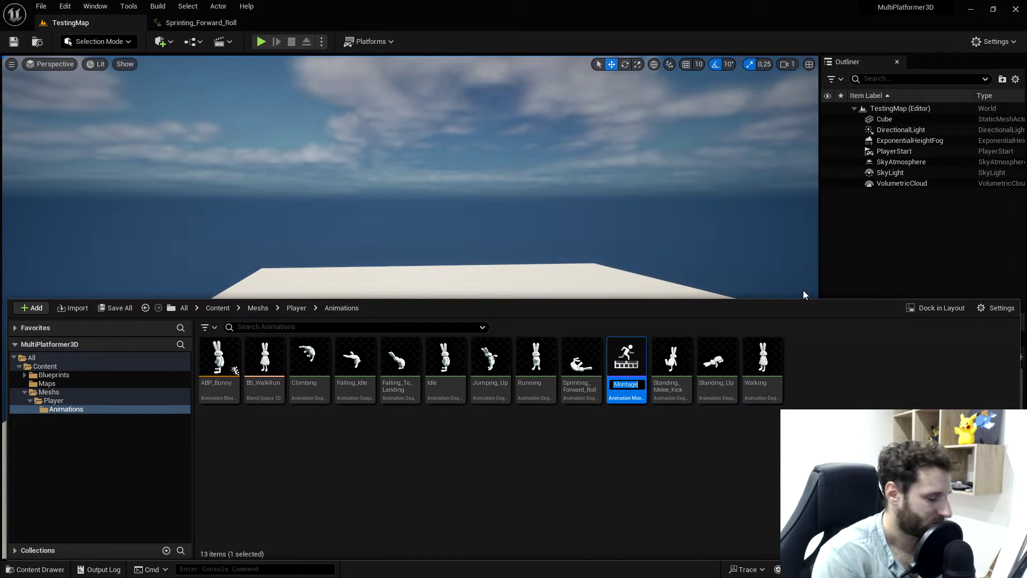
key(BackSpace)
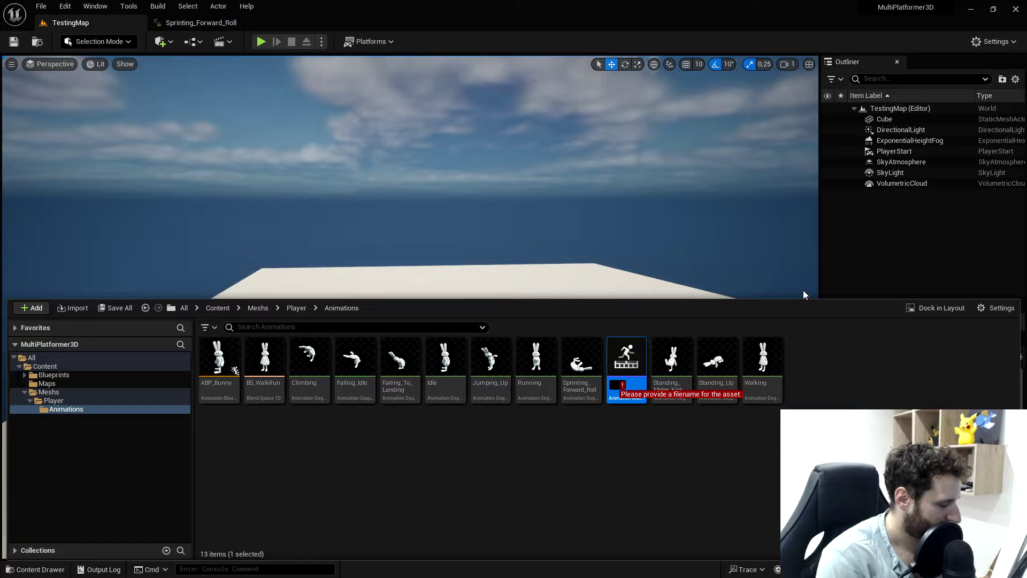
text(AM_Rolling)
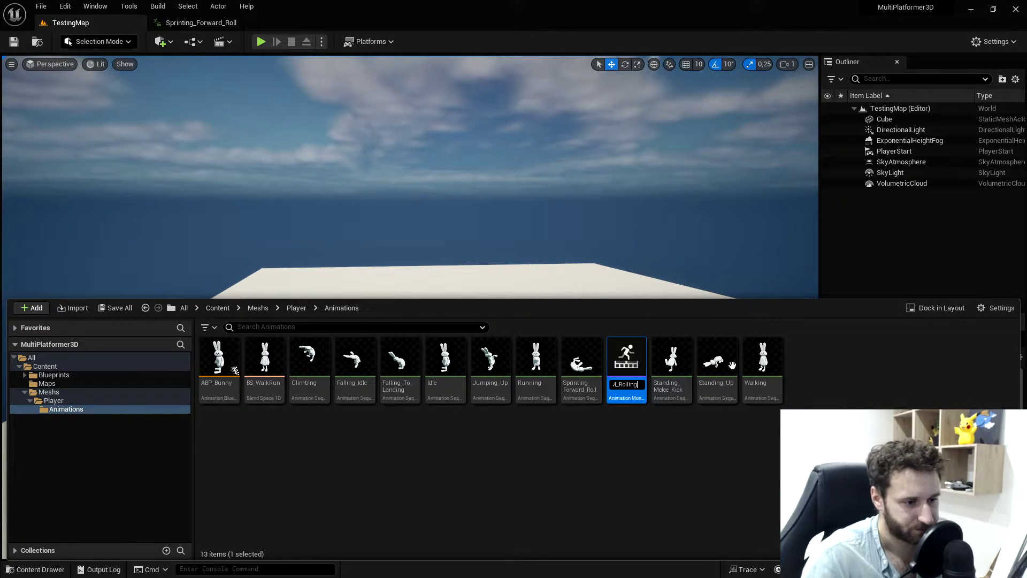
key(Return)
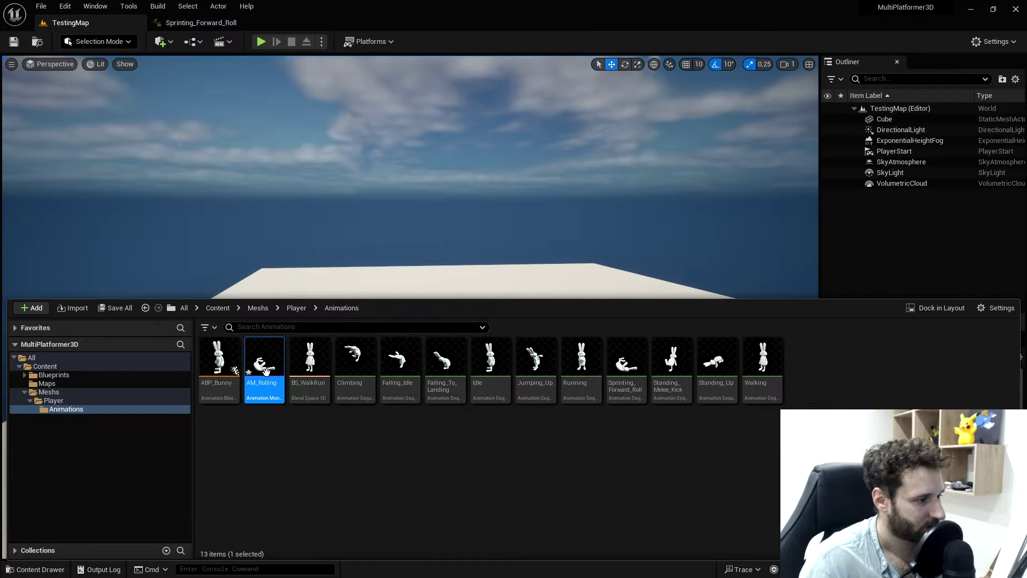
Step: Open the AM_Rolling montage, scrub through its timeline to review the roll, and close it
double_click(263, 353)
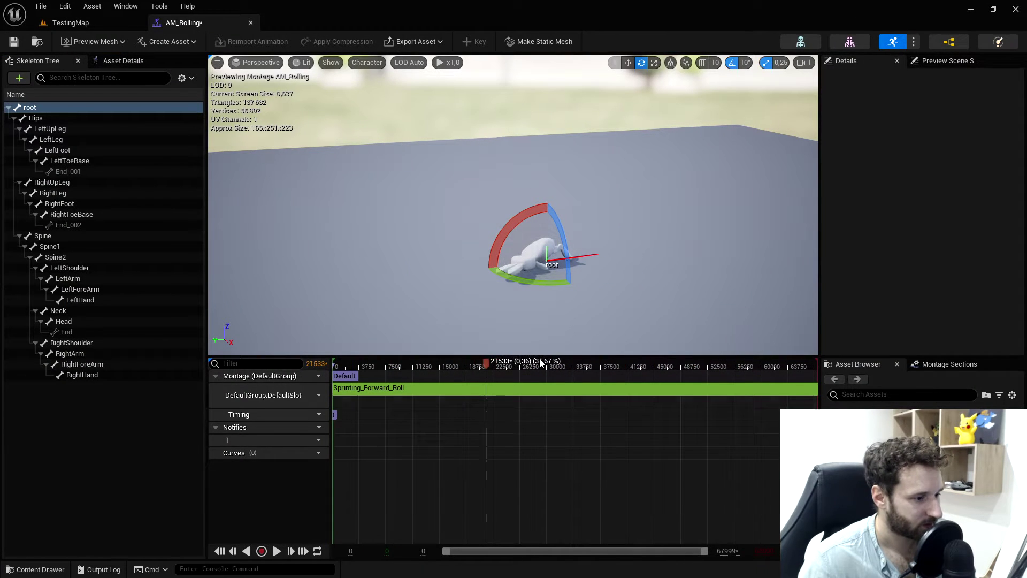
click(484, 362)
drag(483, 361, 443, 362)
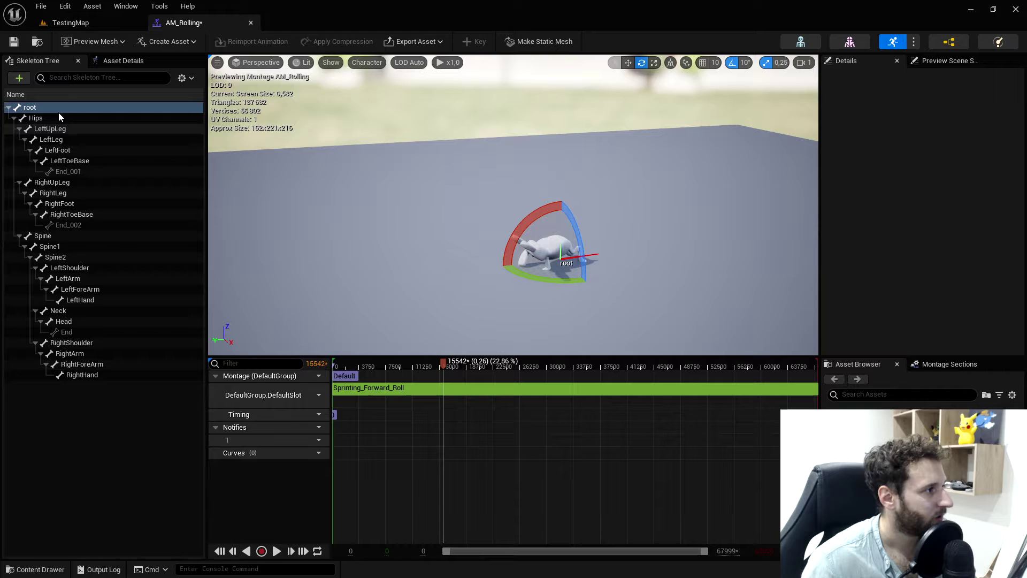
click(251, 24)
Step: Create an Input Action named IA_Roll in the Blueprints/Player/Inputs/InputAction folder
click(34, 569)
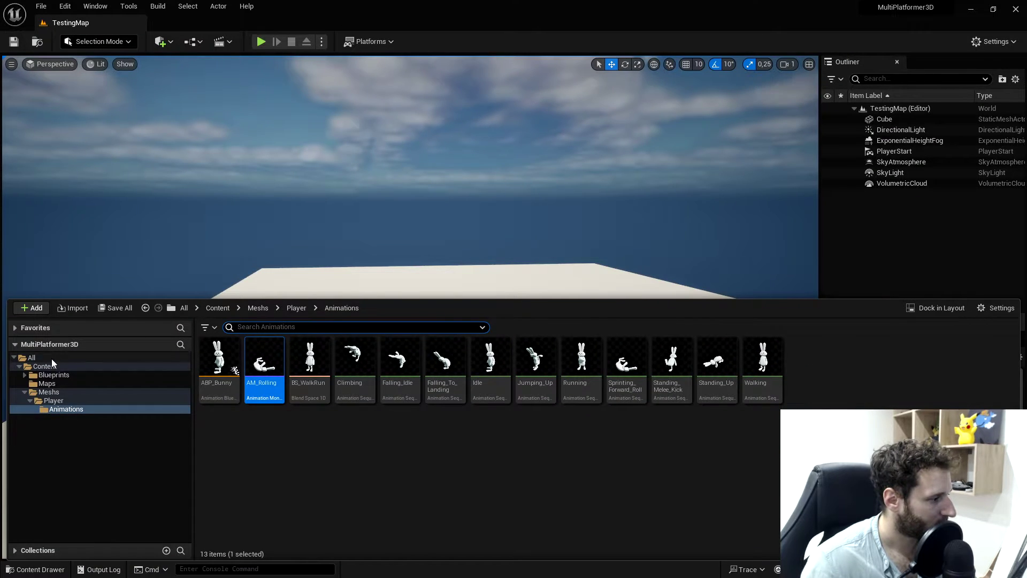
click(53, 375)
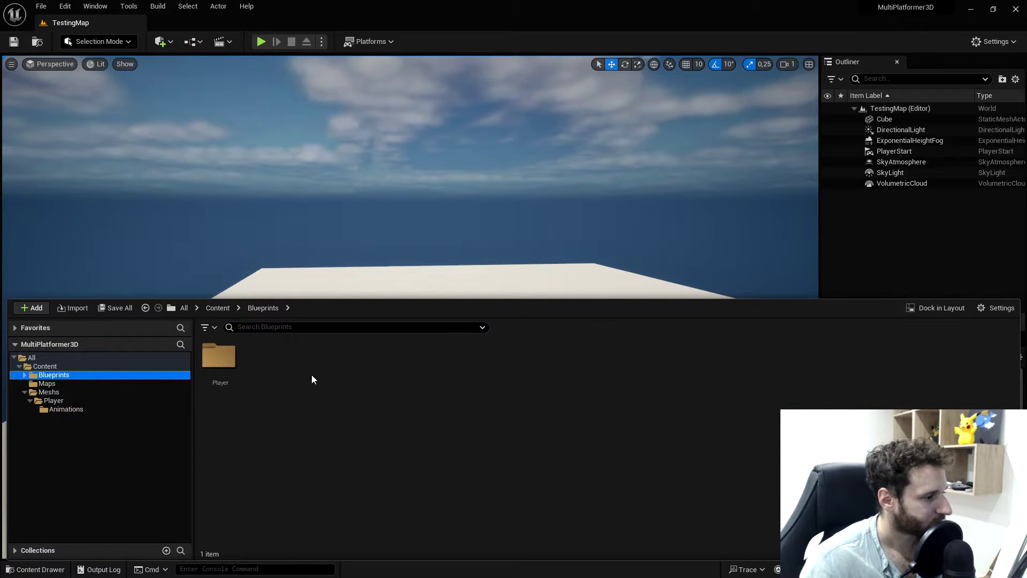
double_click(219, 356)
double_click(219, 357)
double_click(220, 374)
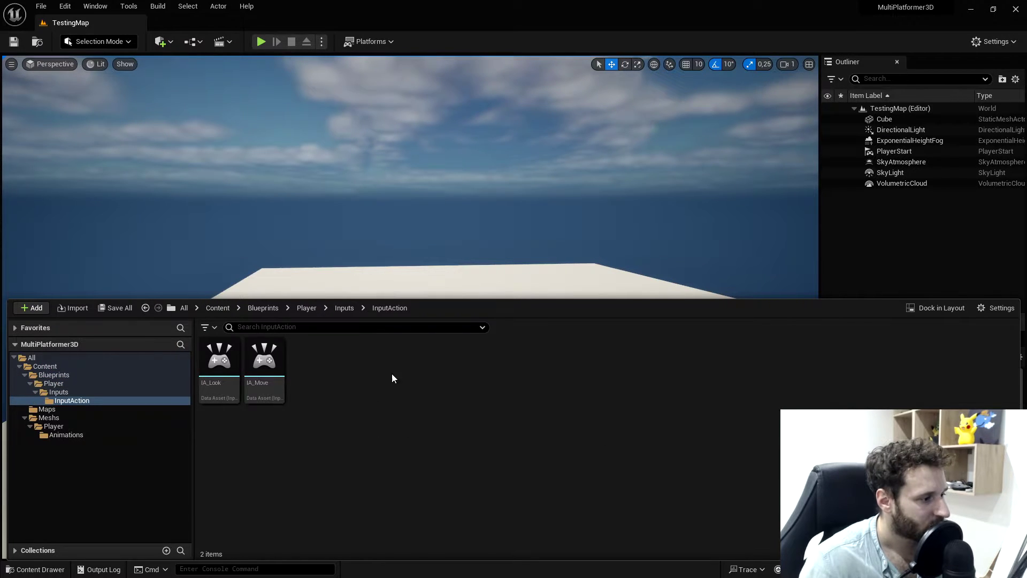
right_click(323, 369)
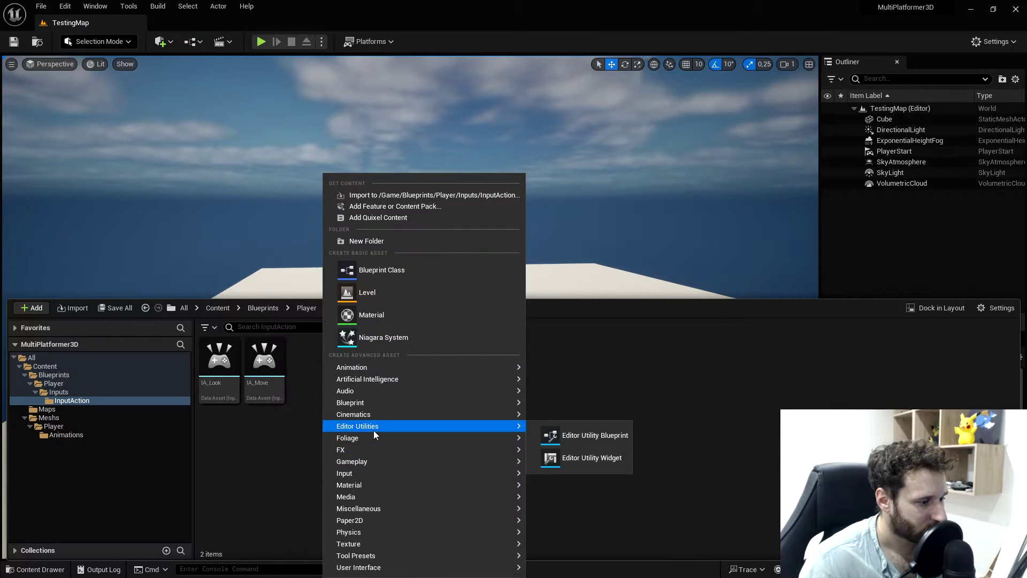
mouse_move(362, 476)
click(582, 518)
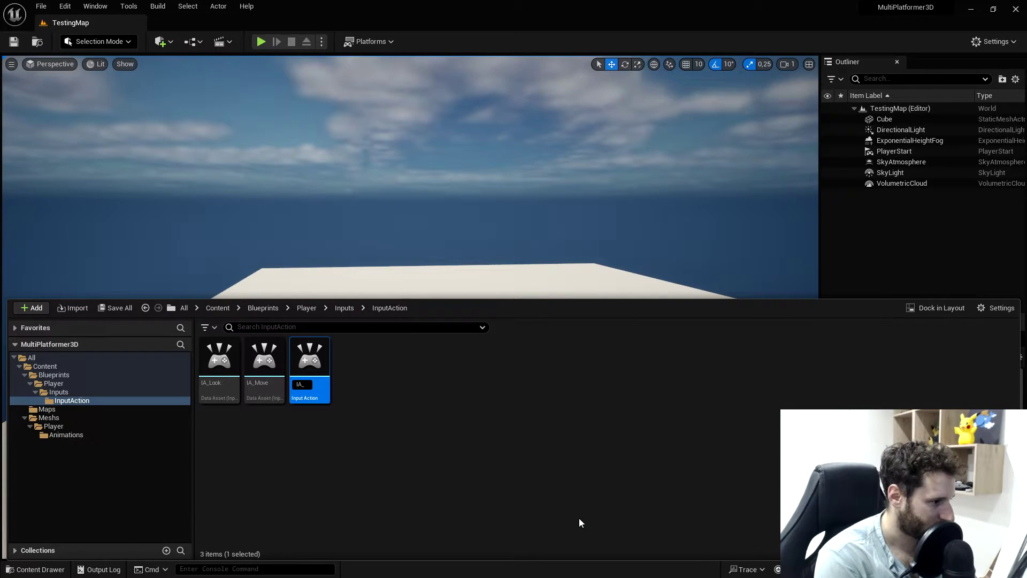
text(IA_Roll)
key(Return)
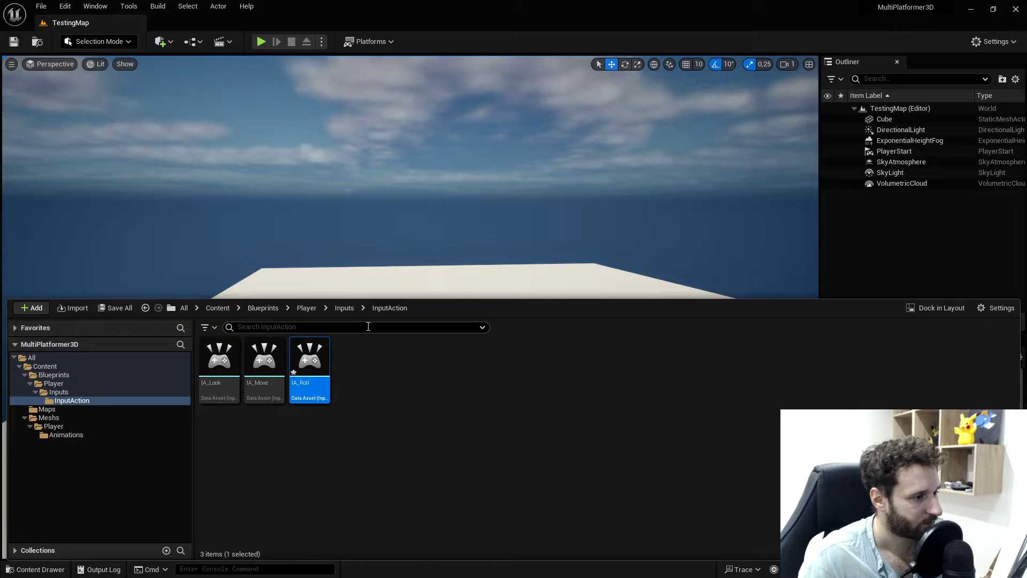
Step: Open the IMC_PlayerInput mapping context and add a new mapping assigned to IA_Roll
click(338, 309)
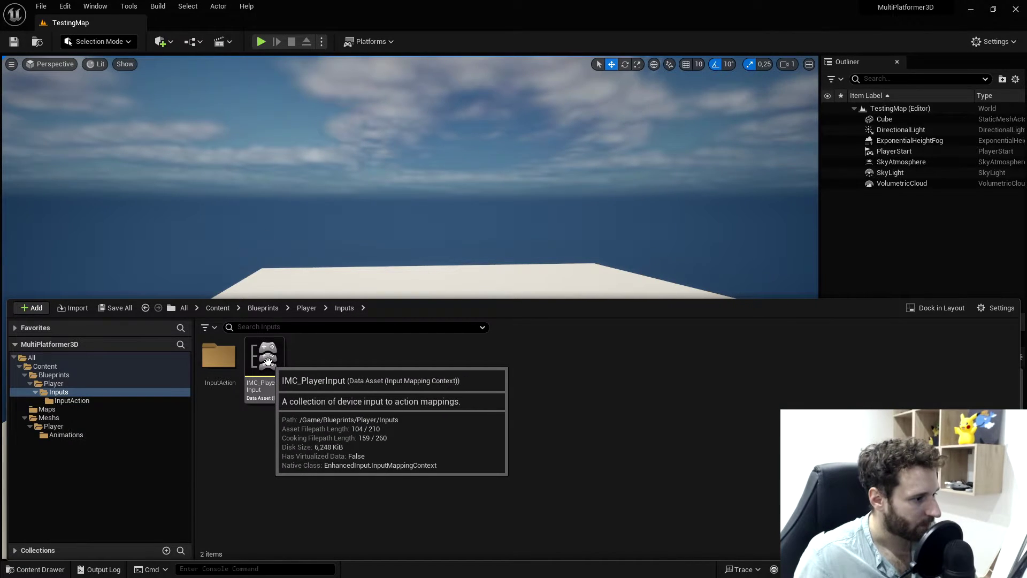
double_click(273, 357)
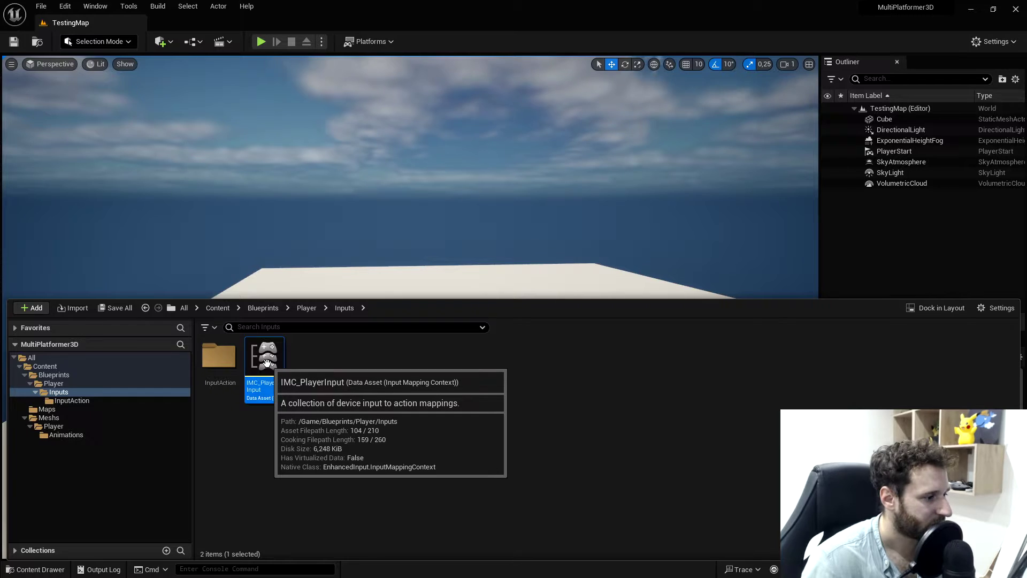
click(679, 64)
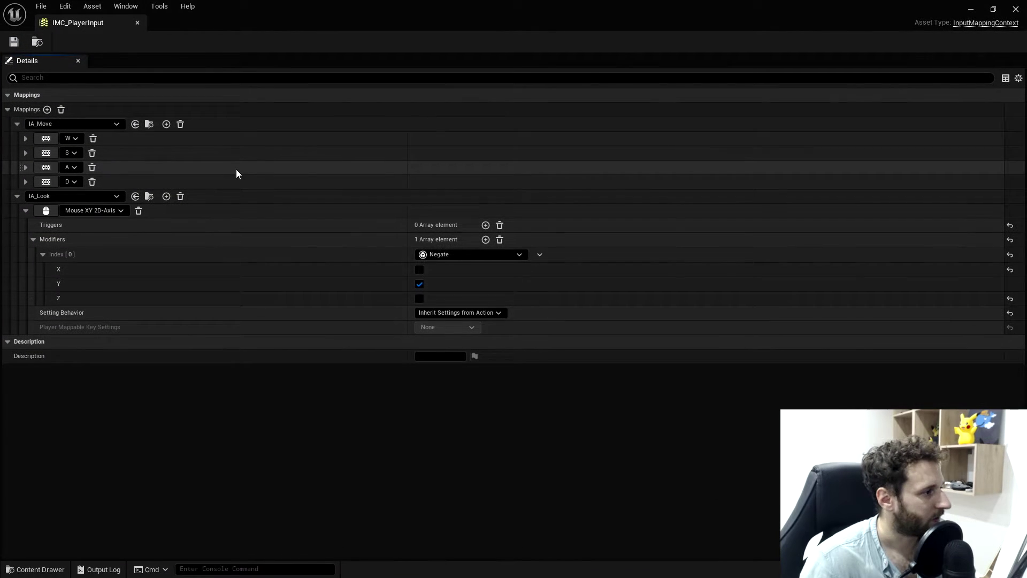
click(25, 211)
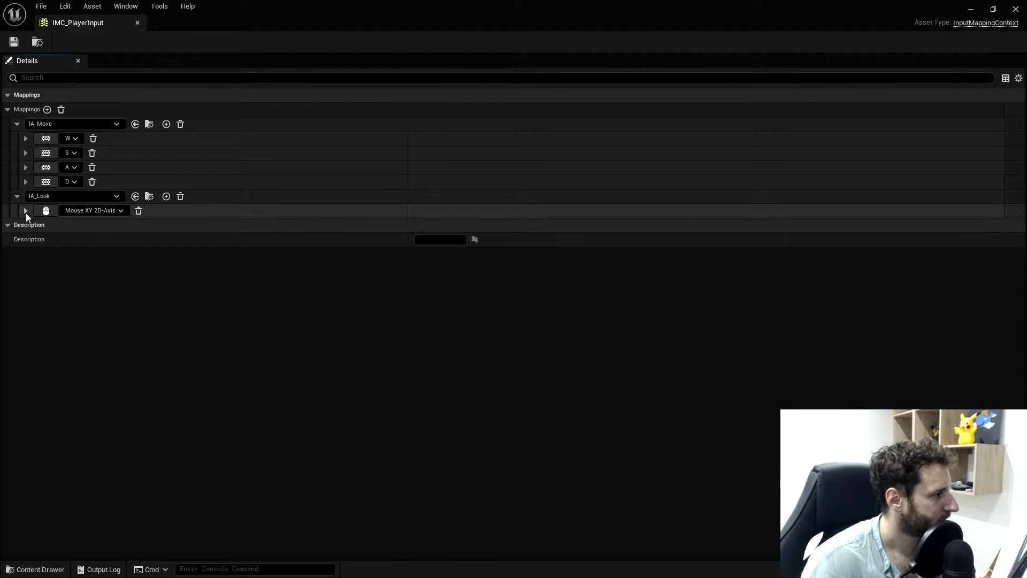
click(47, 110)
click(53, 226)
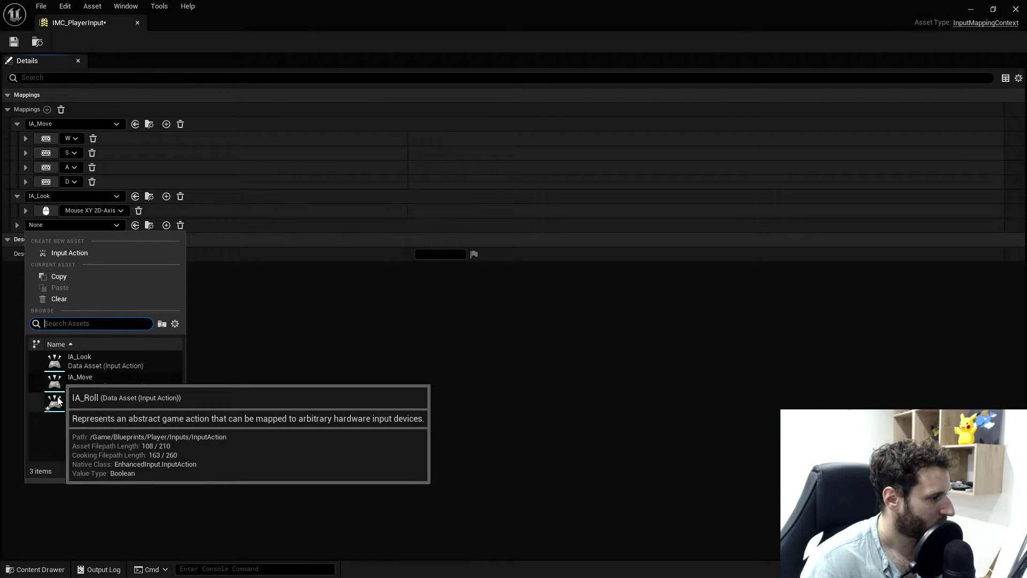
click(86, 400)
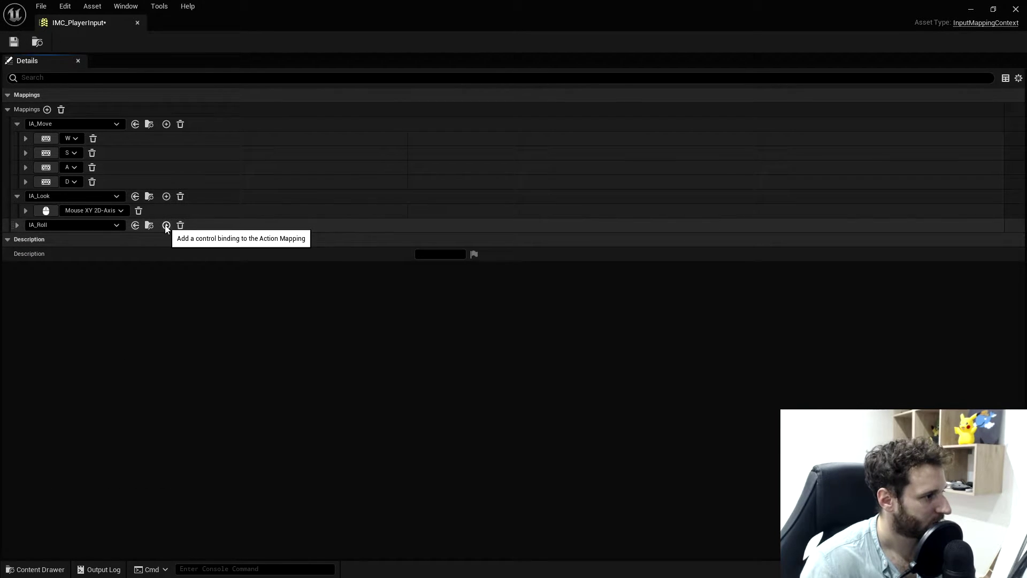
Step: Bind the IA_Roll mapping to the E key, save IMC_PlayerInput and close it
click(167, 225)
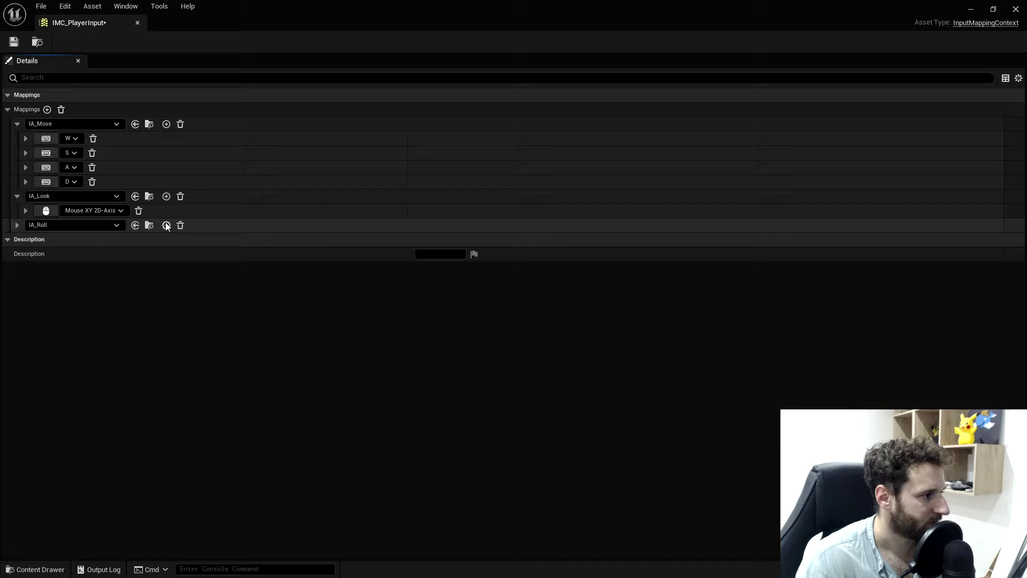
click(18, 225)
click(102, 254)
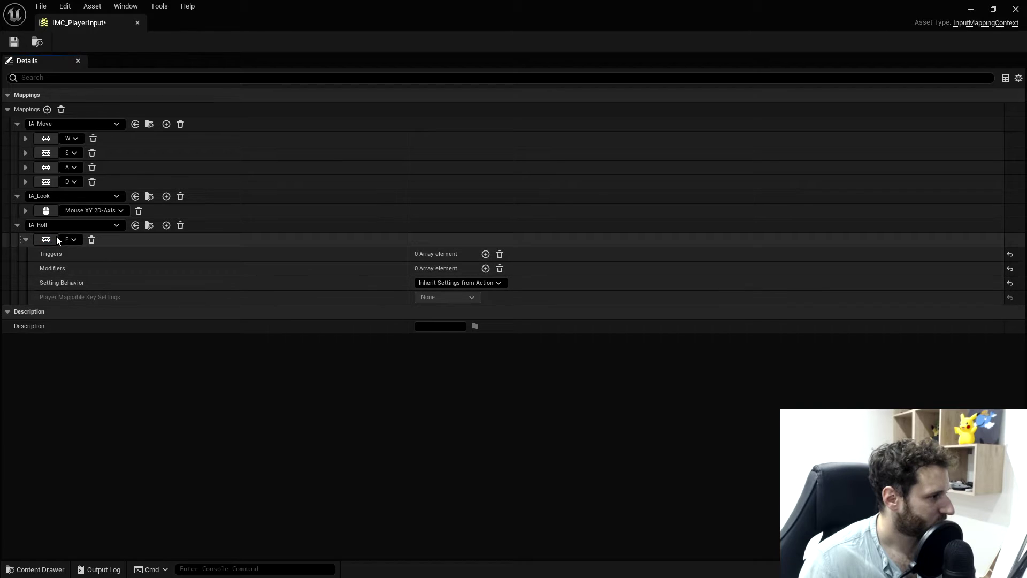
click(14, 42)
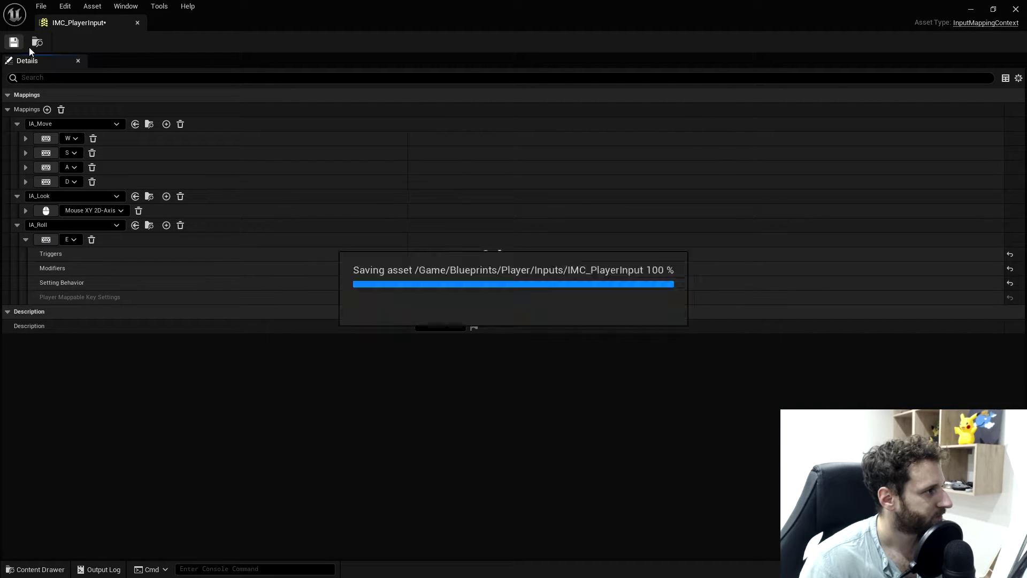
click(138, 23)
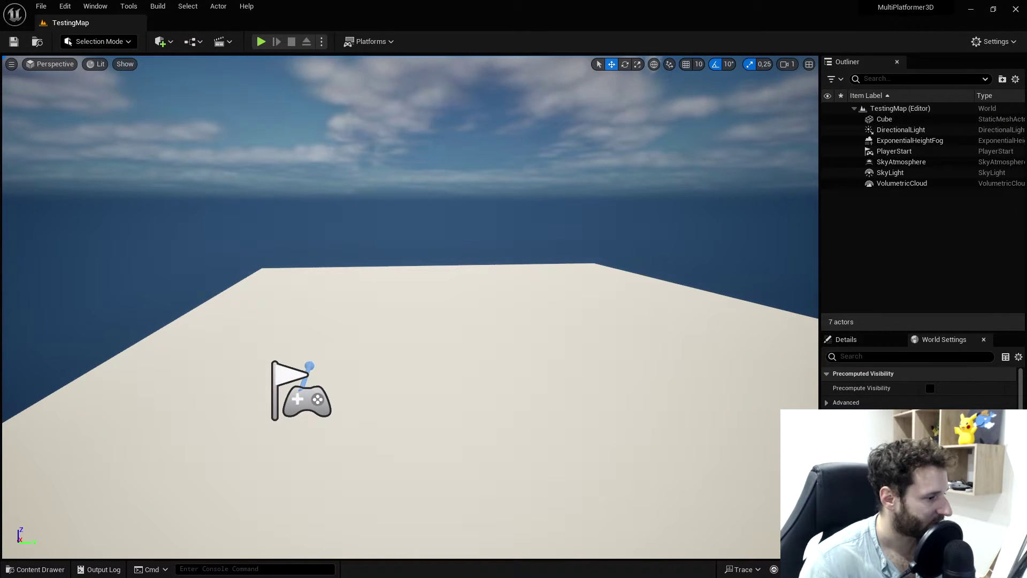
Step: Open the BP_PlayerCharacter blueprint from the Blueprints/Player folder
click(49, 570)
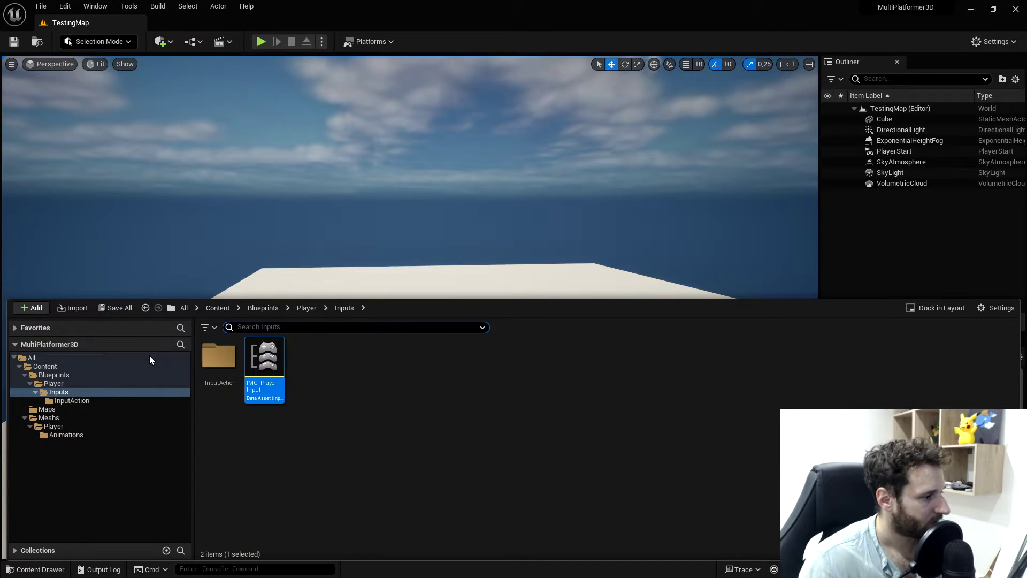
click(69, 374)
double_click(218, 357)
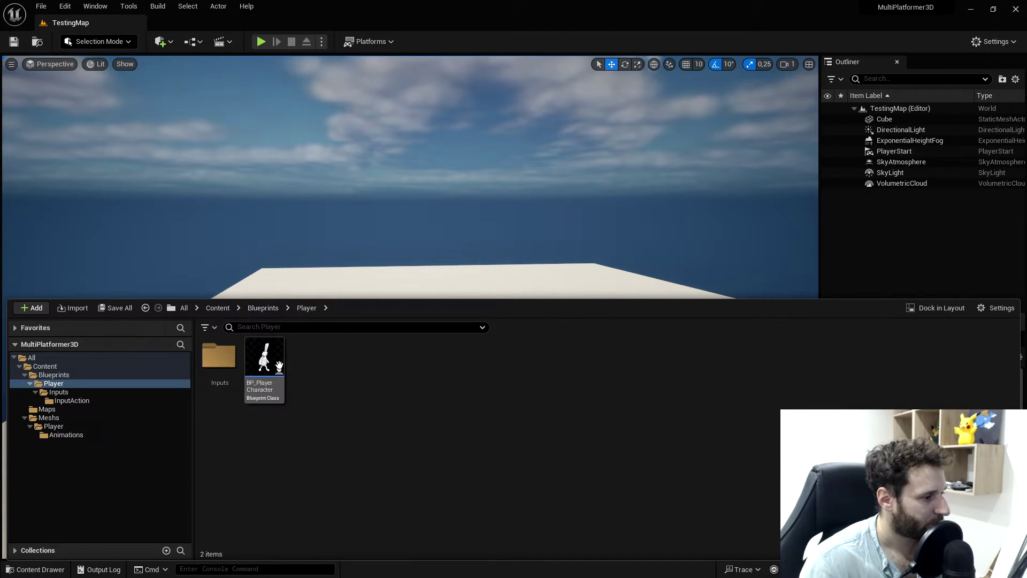
click(266, 372)
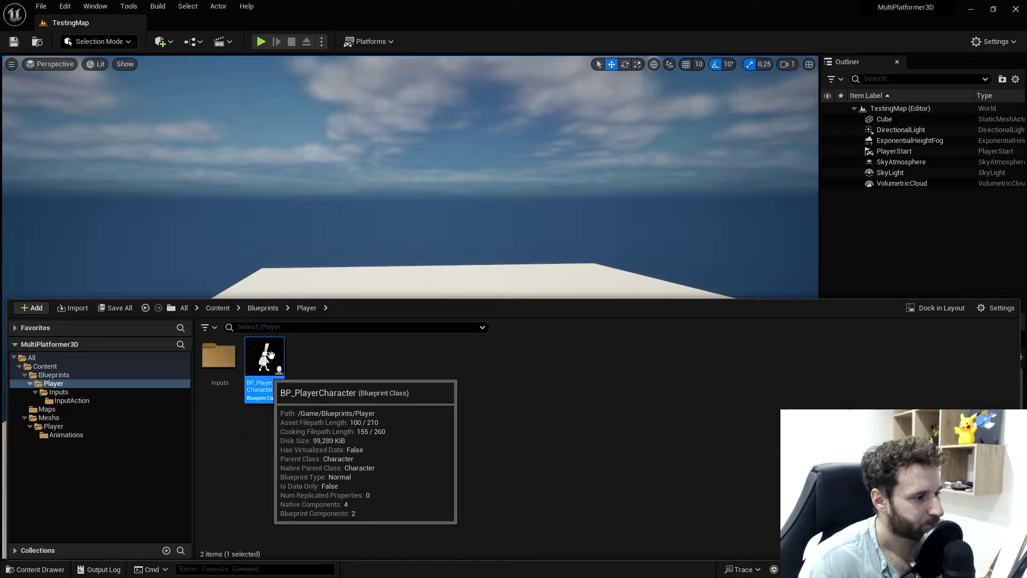
double_click(271, 355)
Step: Add the IA_Roll enhanced action event in the empty area below the existing Event Graph nodes and expand all its pins
scroll(363, 169, up, 4)
scroll(371, 225, down, 2)
right_drag(389, 222, 390, 70)
right_drag(354, 385, 282, 285)
right_click(281, 281)
text(IA_)
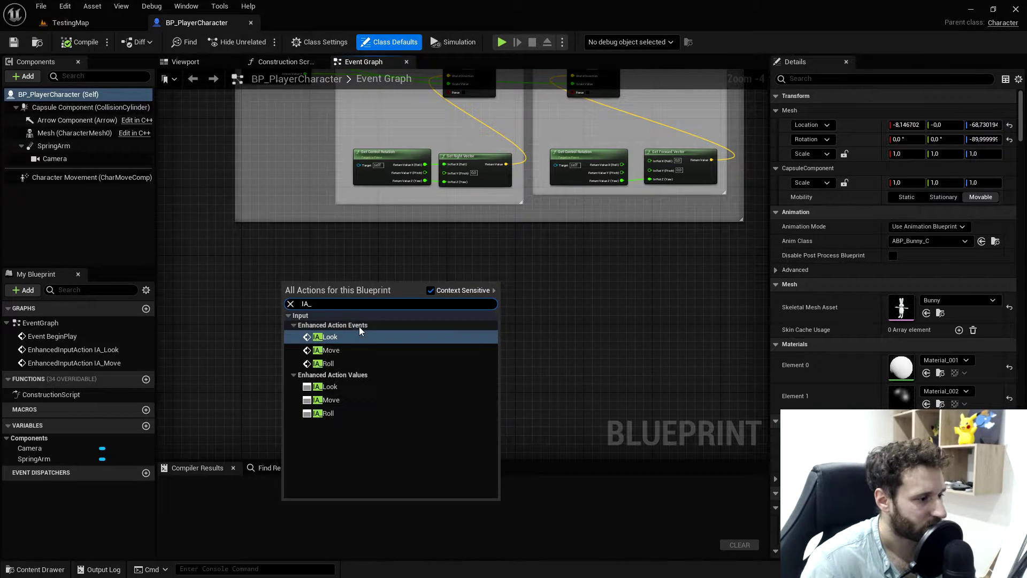
click(323, 363)
scroll(300, 304, up, 2)
click(301, 305)
right_drag(405, 312, 316, 243)
Step: Add a Play Montage node beside the IA_Roll event and run it from the event's Started output
drag(290, 235, 329, 232)
click(325, 263)
right_click(372, 263)
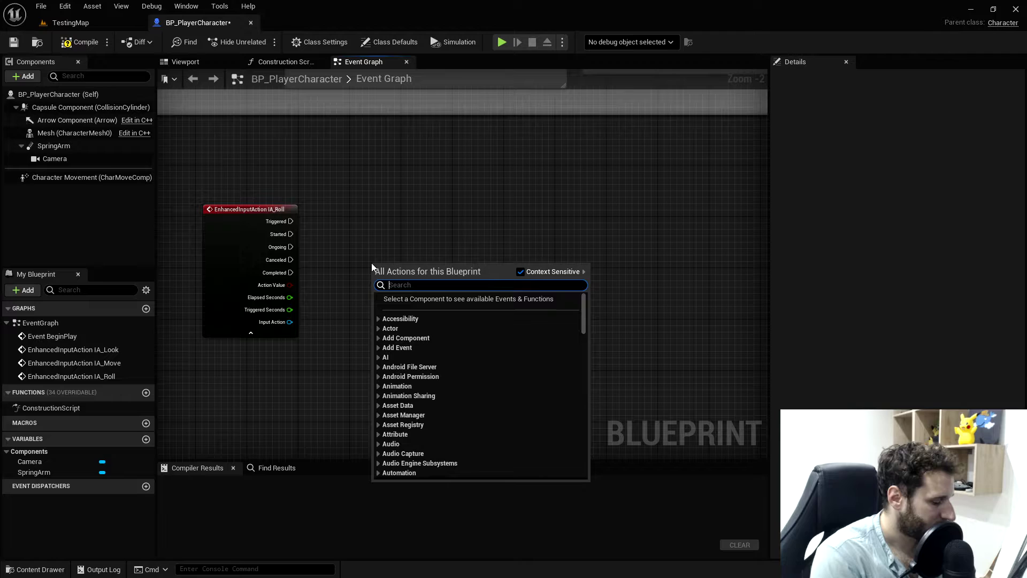
text(anim )
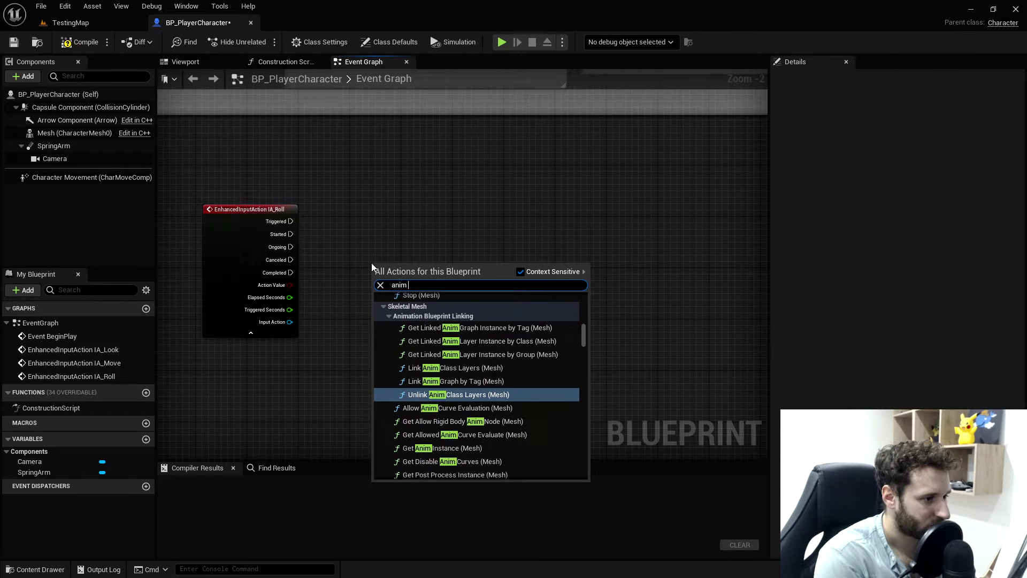
text(montag)
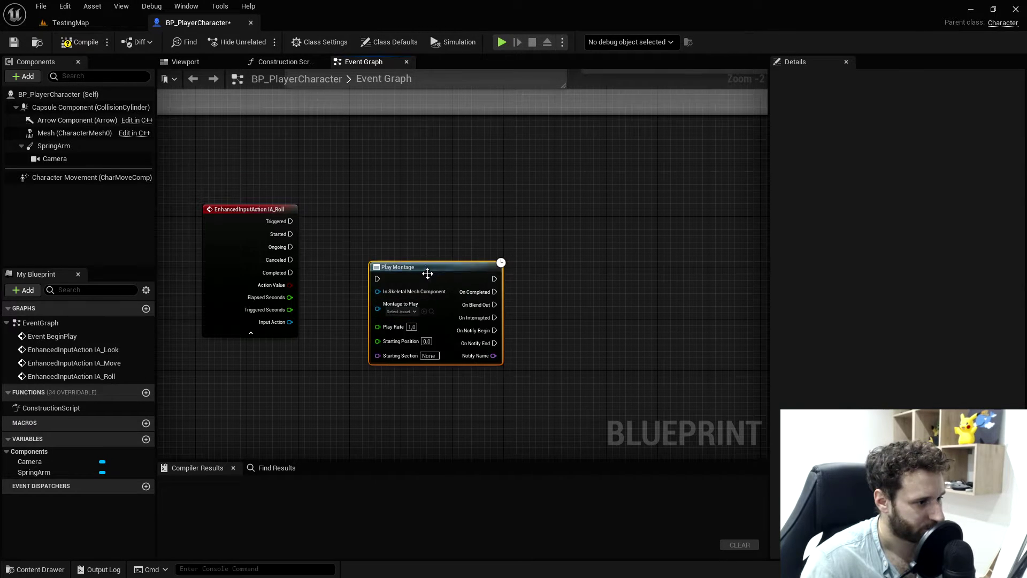
drag(427, 274, 432, 206)
scroll(441, 239, up, 1)
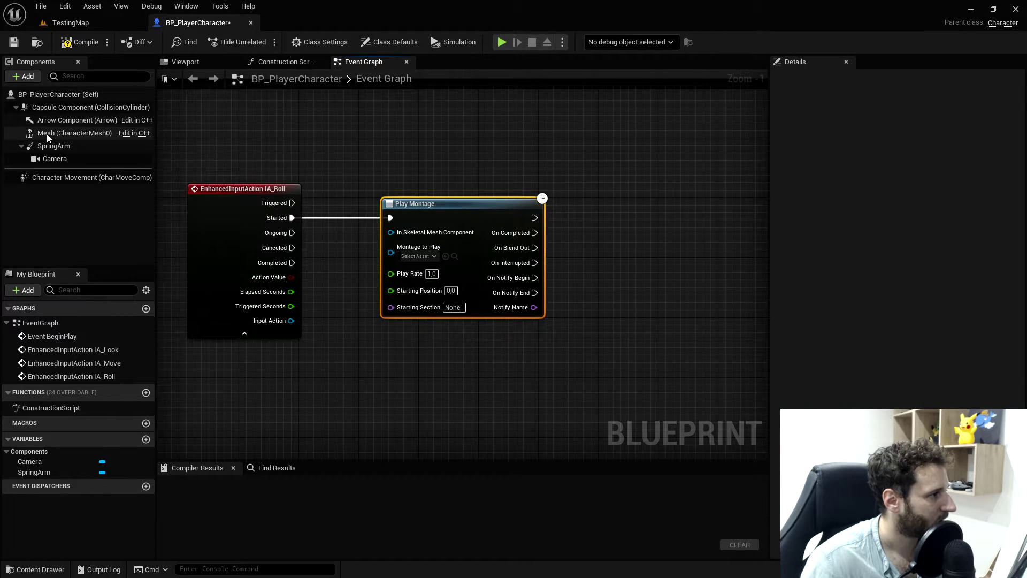
Step: Add a reference to the character's Mesh and connect it to In Skeletal Mesh Component on Play Montage
drag(47, 138, 39, 140)
drag(398, 235, 357, 250)
drag(436, 213, 458, 214)
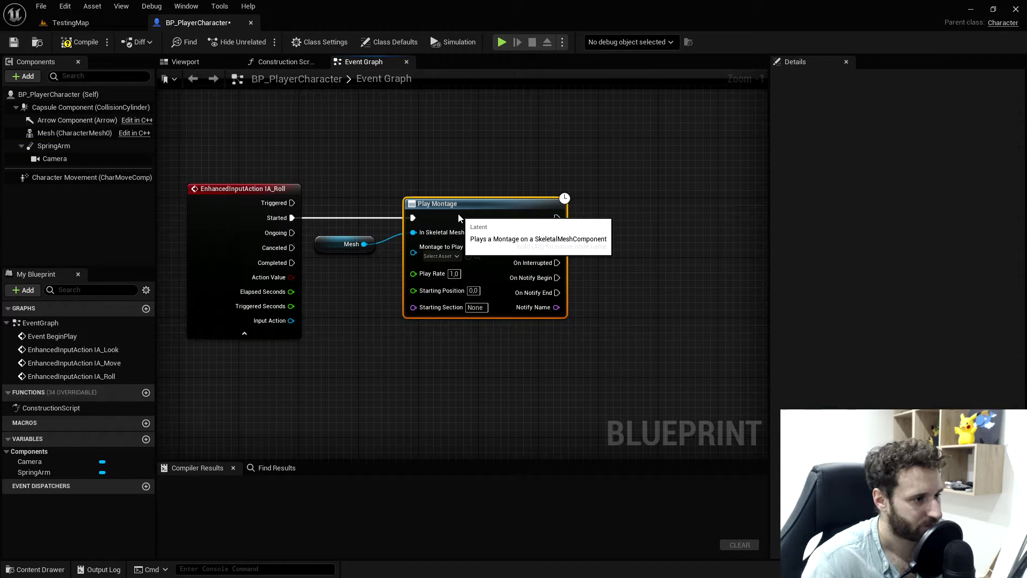
Step: Set Montage to Play to AM_Rolling, and compile and save BP_PlayerCharacter
click(437, 256)
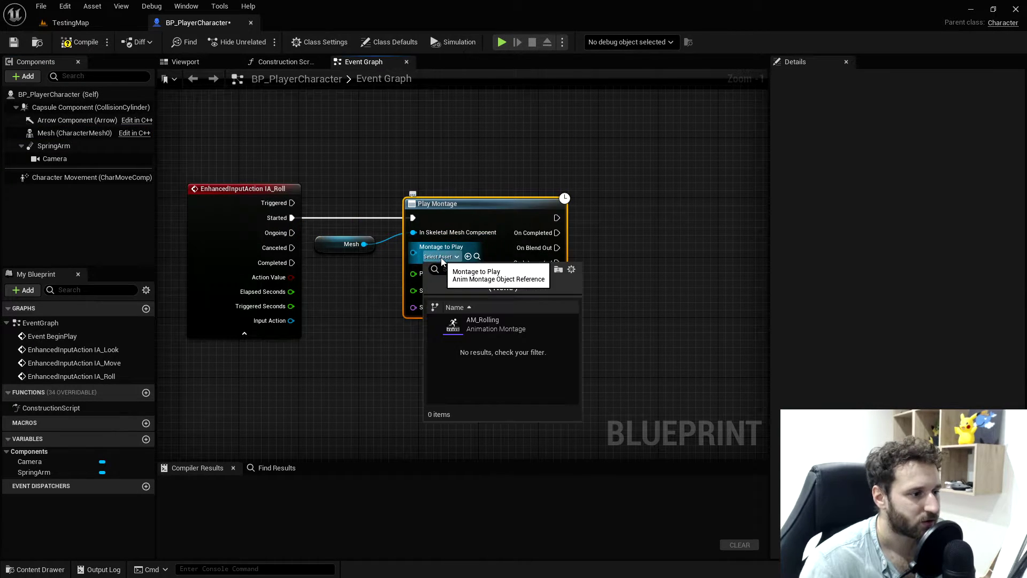
click(476, 323)
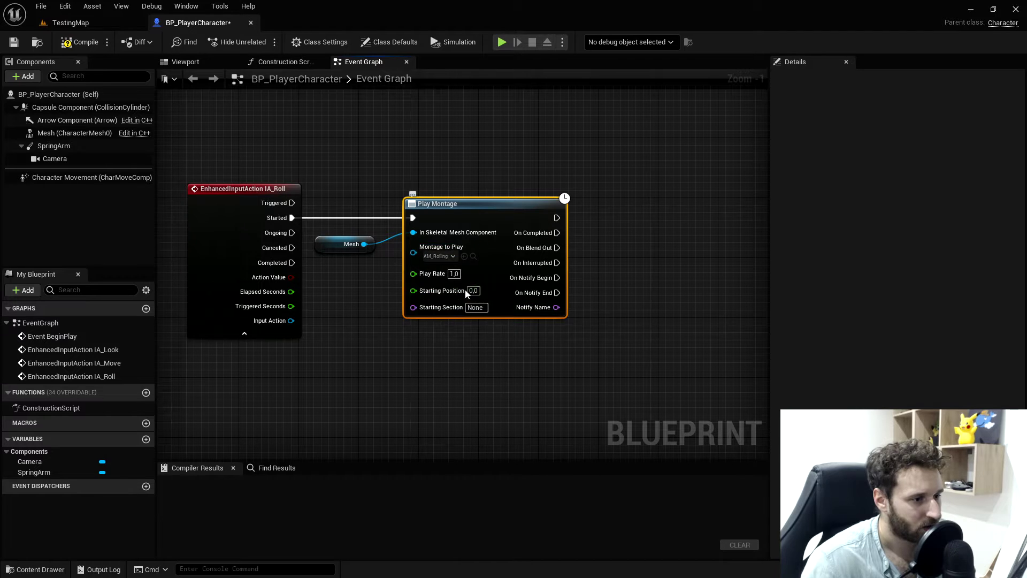
click(75, 43)
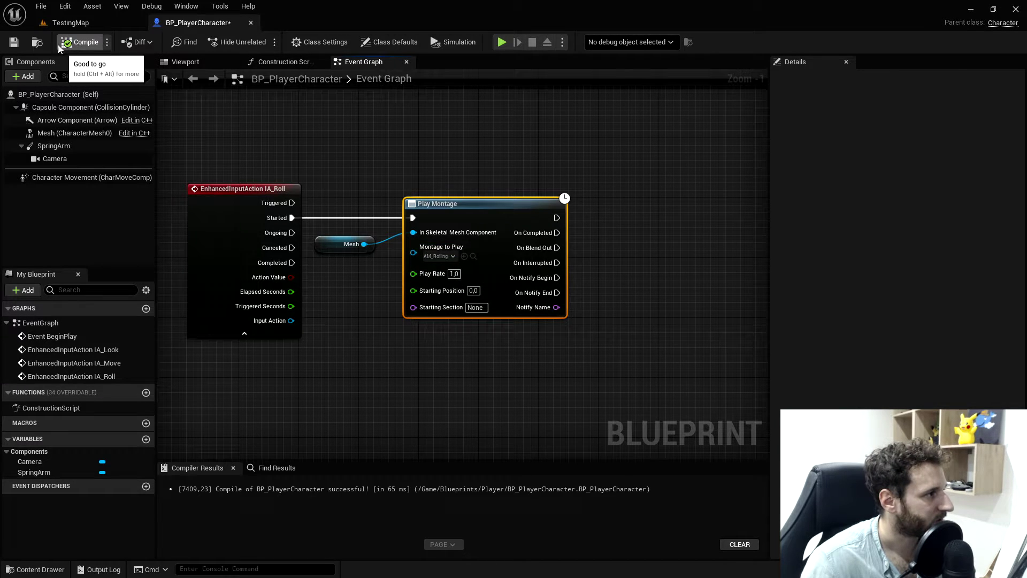
click(14, 42)
Step: Play-test the bunny in TestingMap to check the roll, and stop the session
click(70, 22)
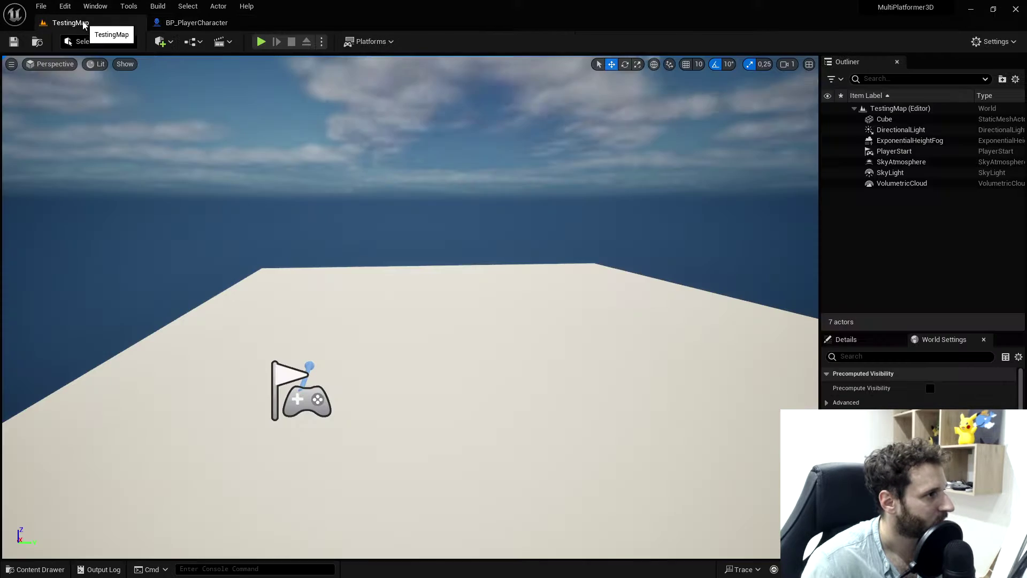
click(263, 42)
click(428, 342)
key(w)
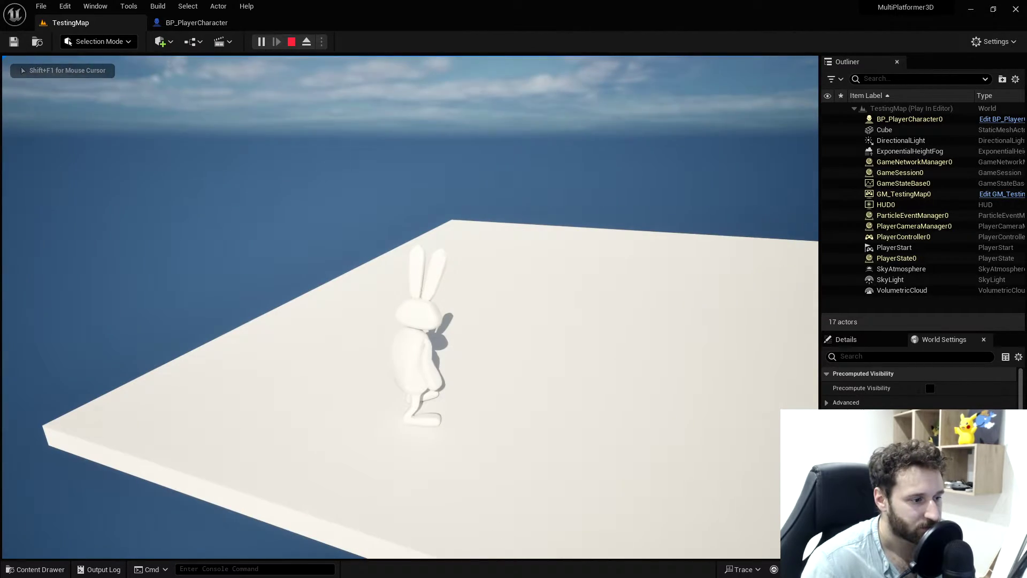
click(291, 41)
Step: Recheck the IA_Roll and Play Montage setup in BP_PlayerCharacter and return to TestingMap
click(35, 569)
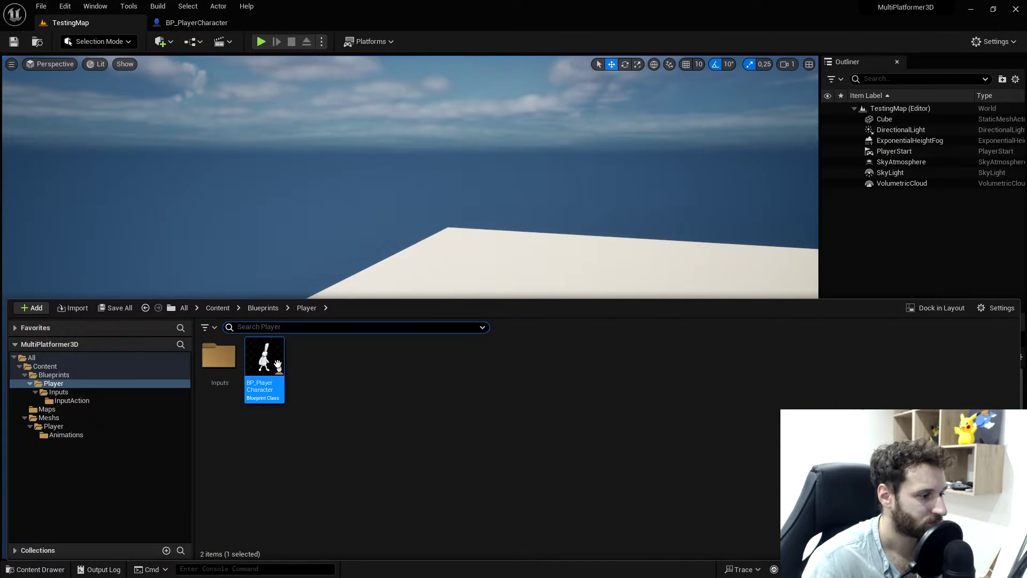
double_click(273, 360)
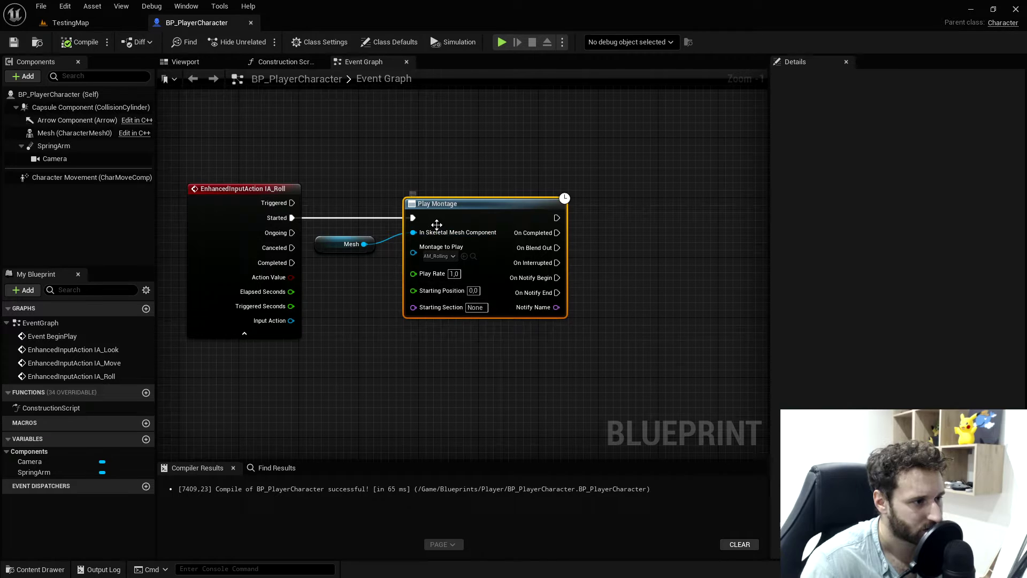
click(70, 23)
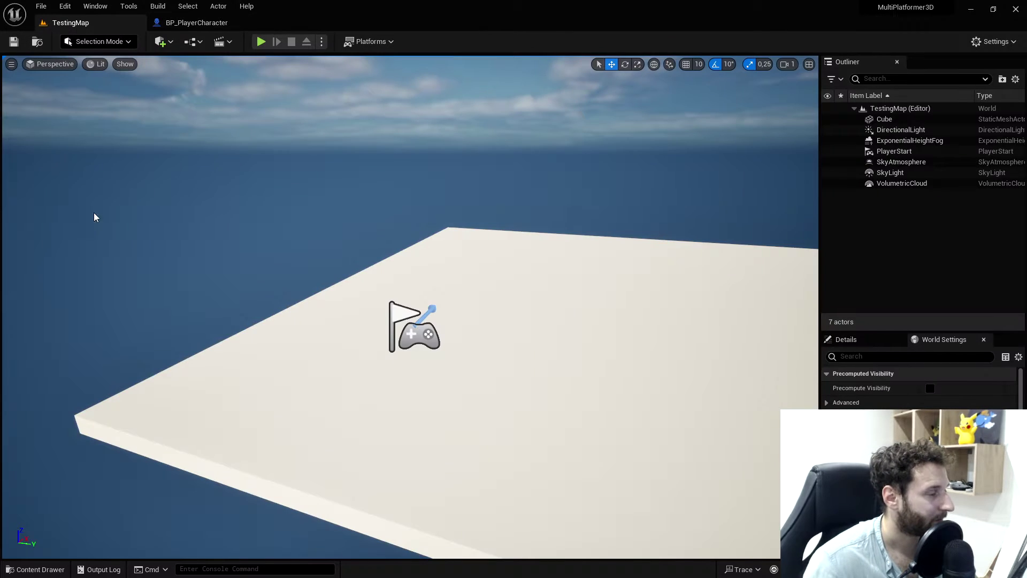
Step: Open the ABP_Bunny animation blueprint from the Meshs/Player/Animations folder
click(49, 571)
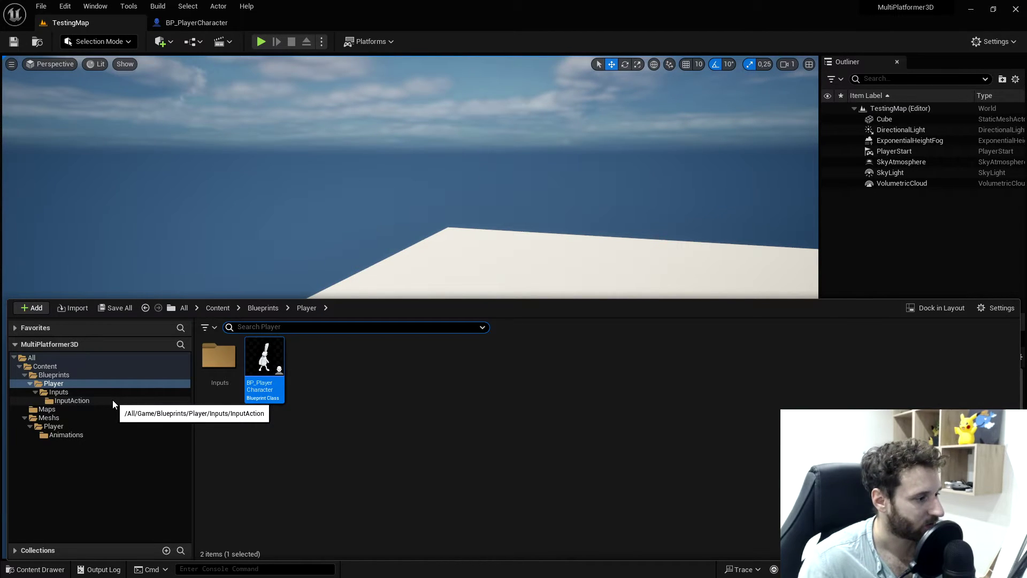
click(54, 376)
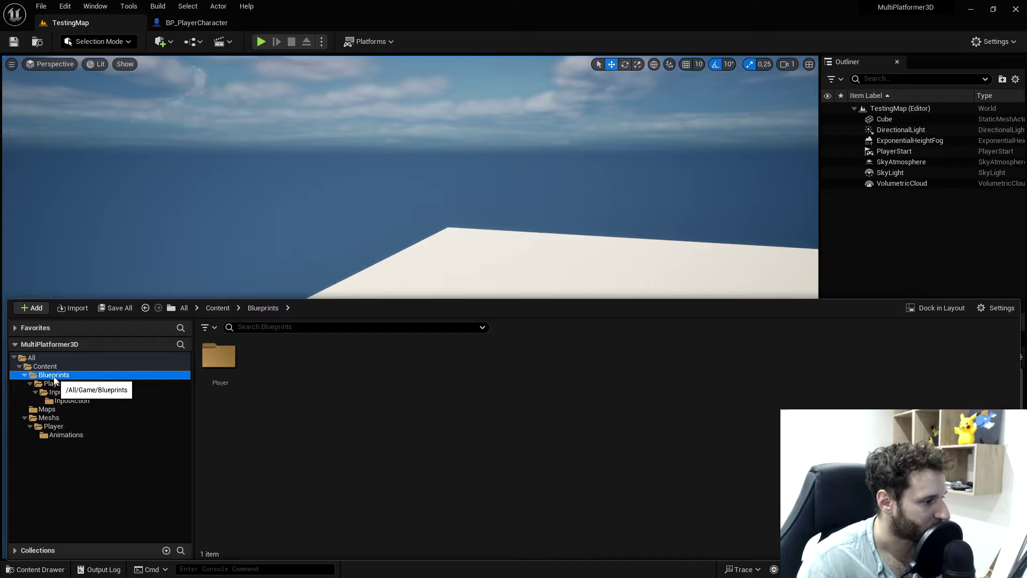
click(64, 435)
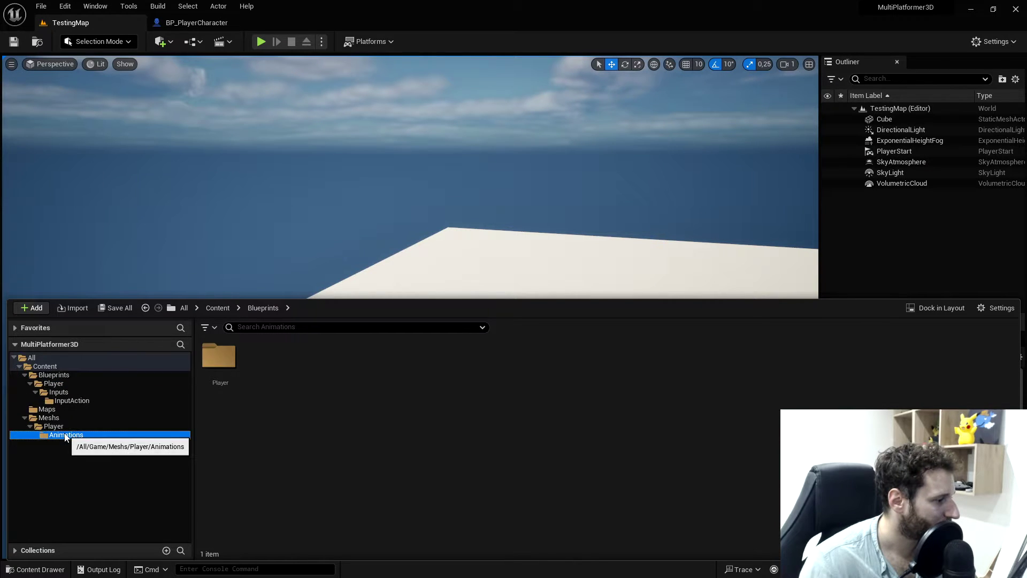
click(219, 359)
double_click(218, 360)
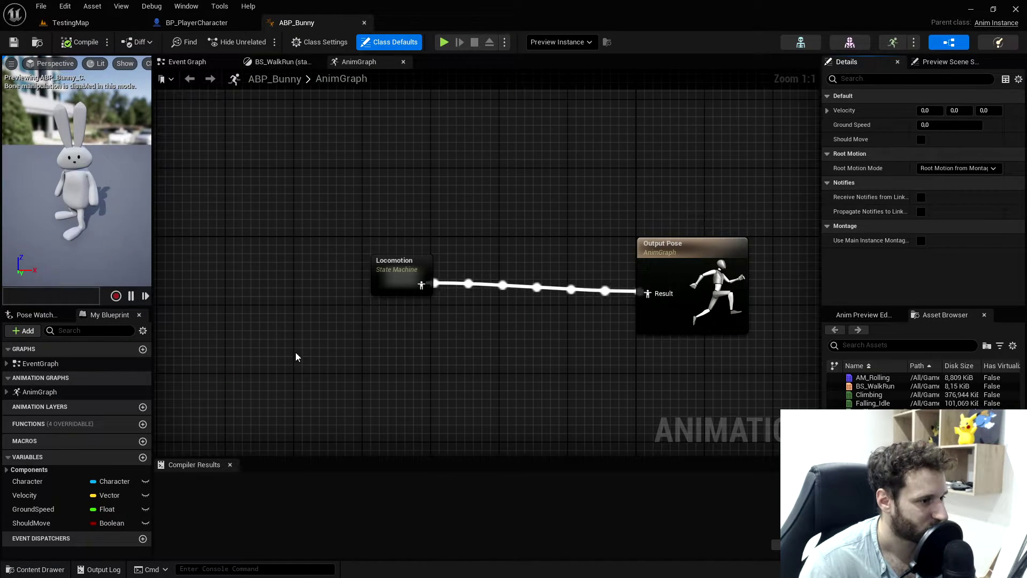
Step: Insert a Slot 'DefaultSlot' node between Locomotion and Output Pose in the AnimGraph, and compile ABP_Bunny
click(400, 267)
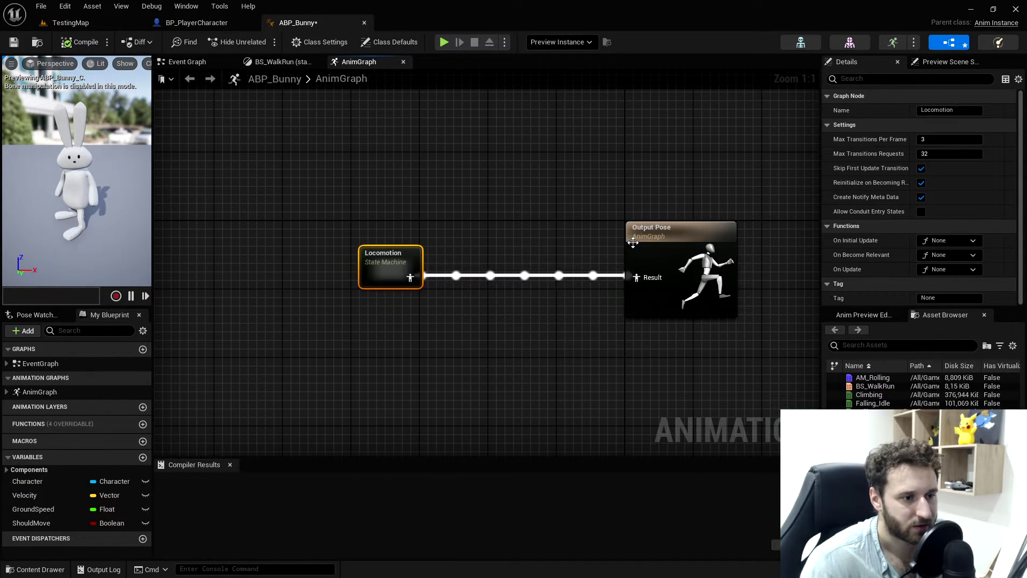
right_drag(526, 246, 442, 259)
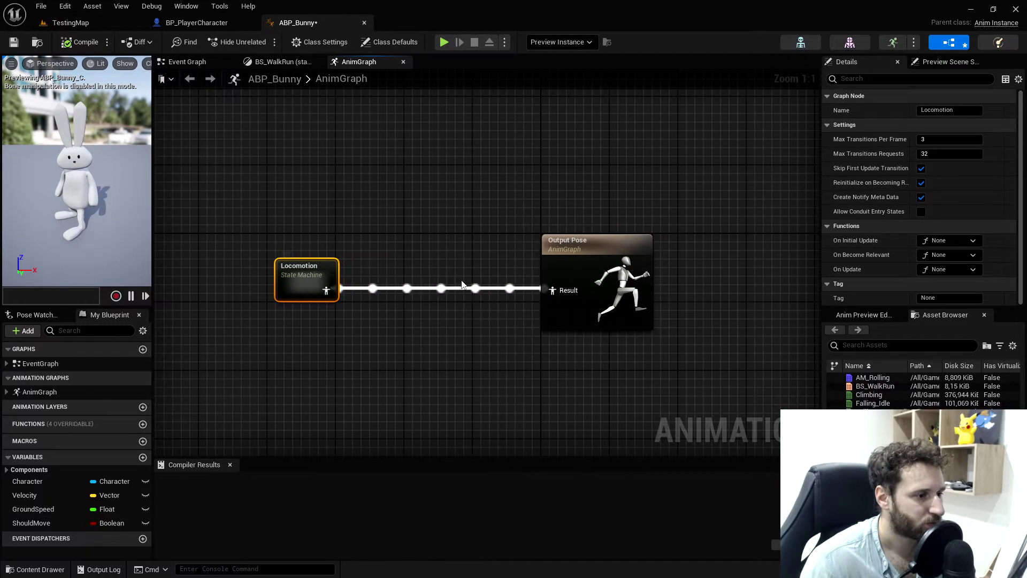
drag(327, 293, 365, 290)
text(de)
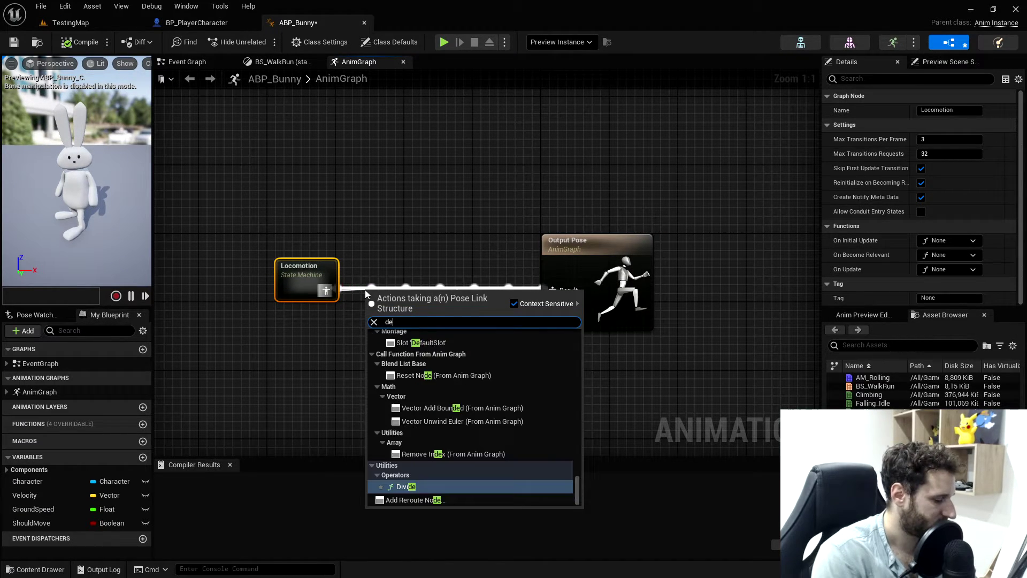
text(fault slo)
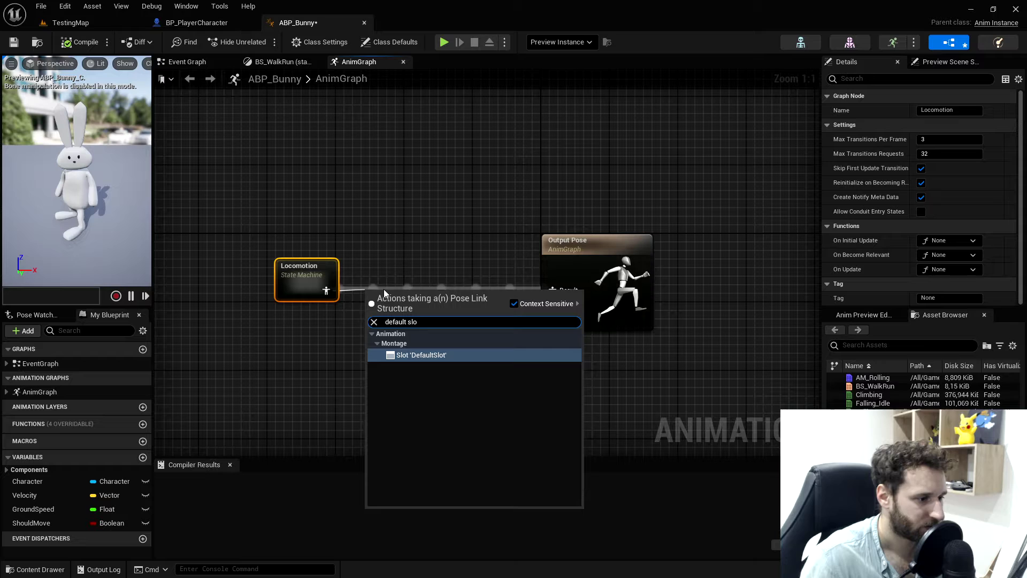
click(422, 355)
drag(405, 280, 436, 258)
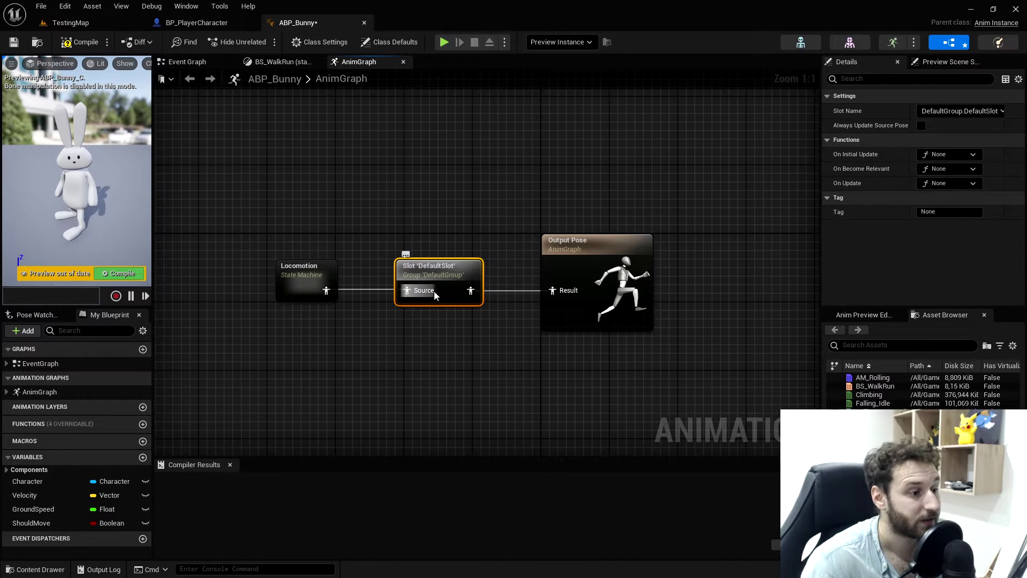
click(87, 47)
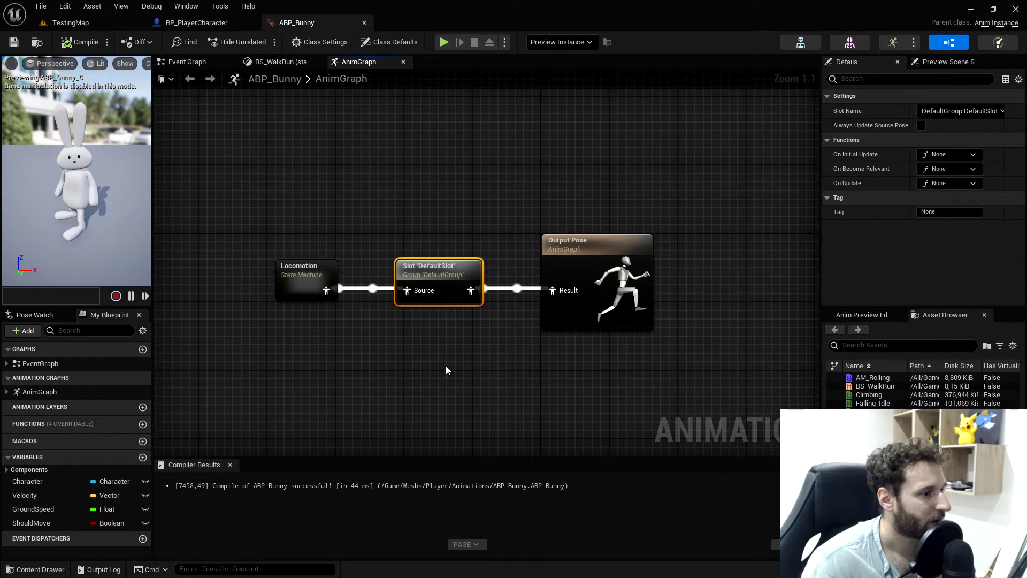
Step: Play-test TestingMap and make the bunny roll while standing and moving to check the montage
click(142, 24)
click(261, 43)
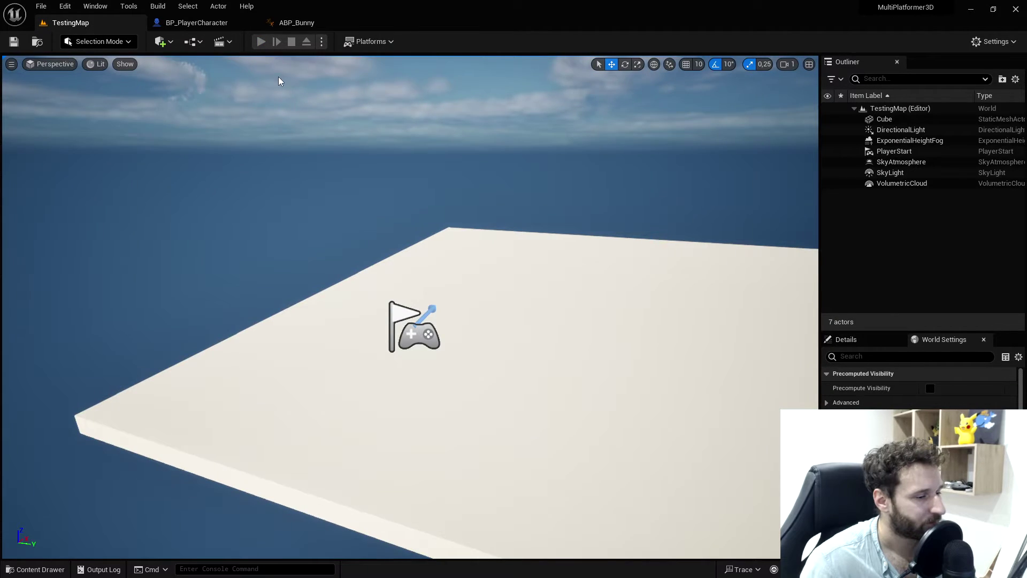
key(space)
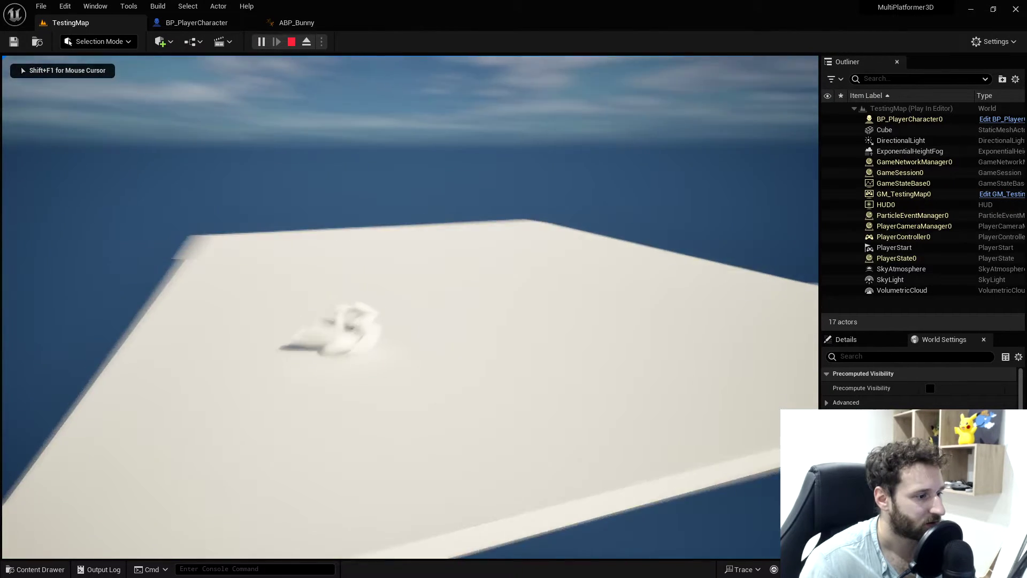
key(w)
key(space)
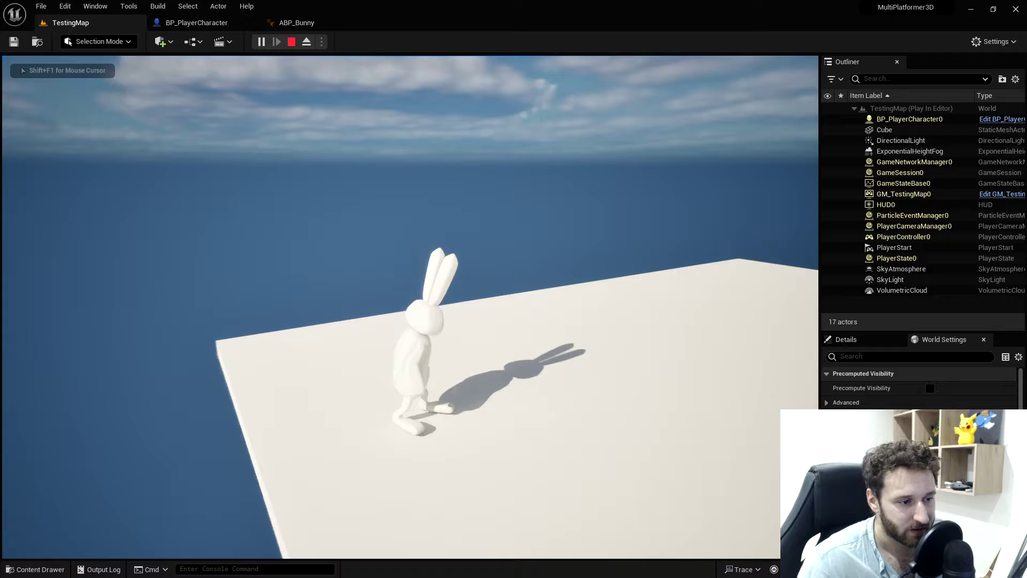
key(space)
key(w)
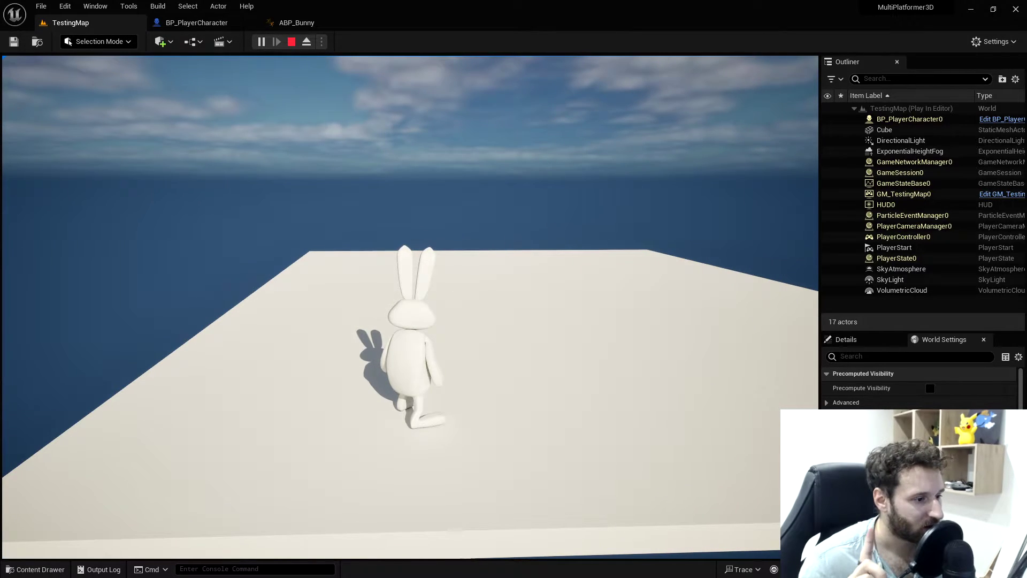
key(space)
key(space)
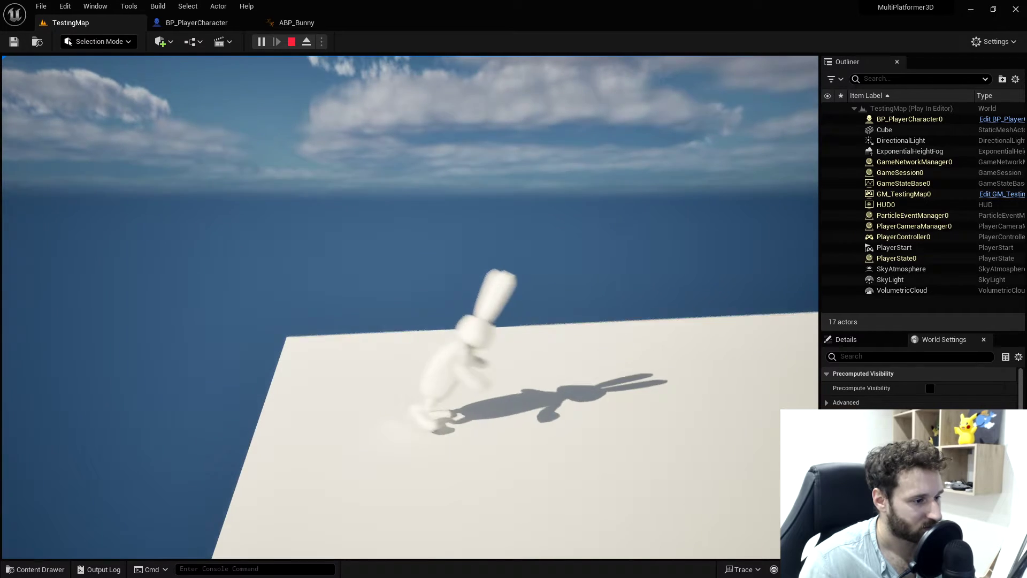
key(space)
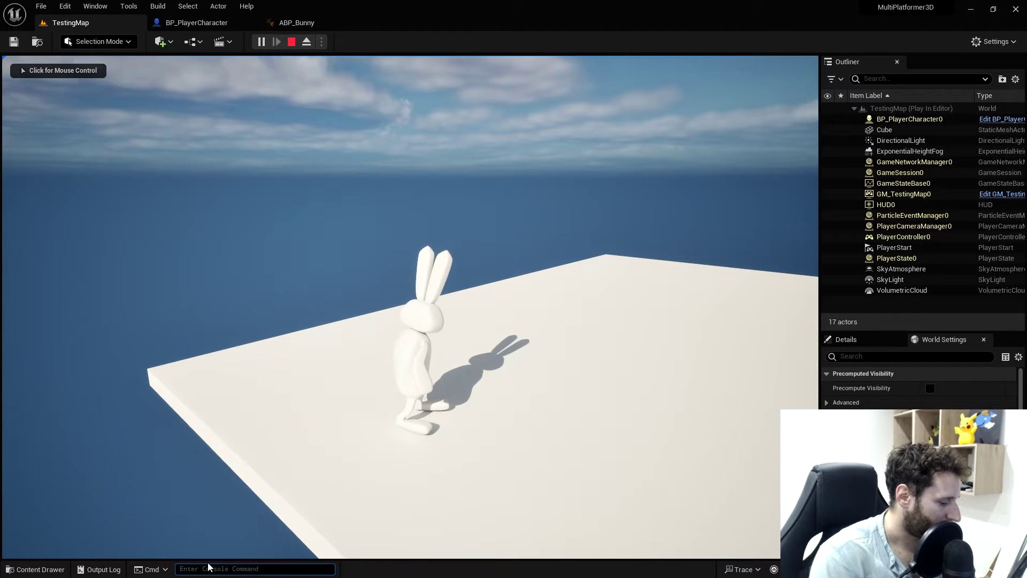
Step: Run the console command show collision in the play session and examine the bunny's collision shapes
text(show collis)
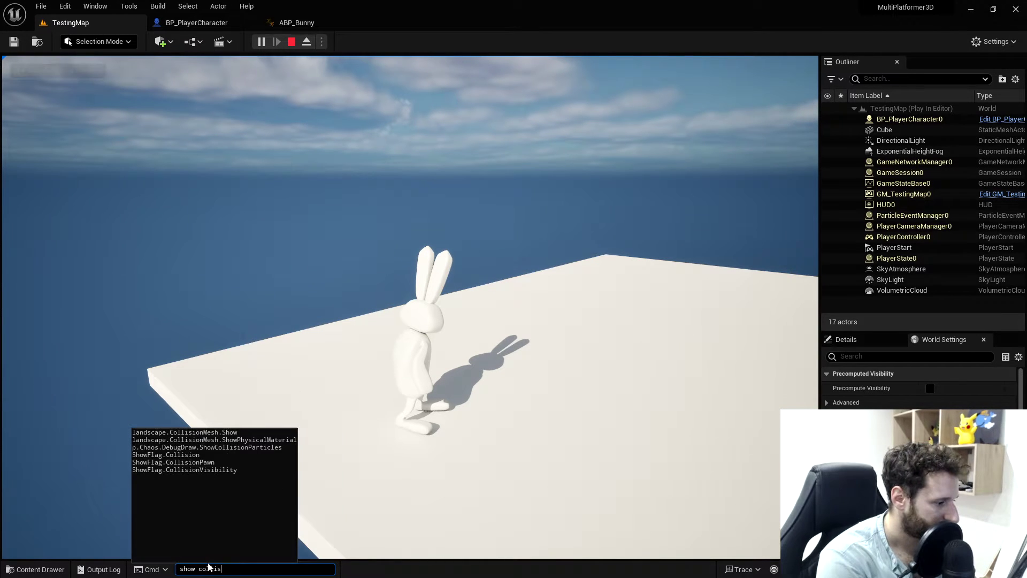
text(ion)
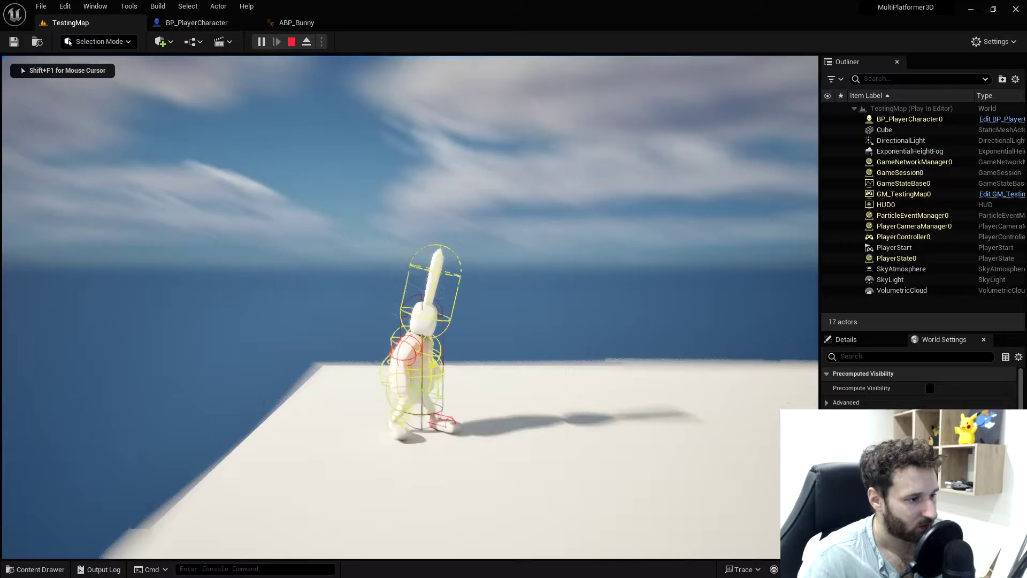
key(shift+F1)
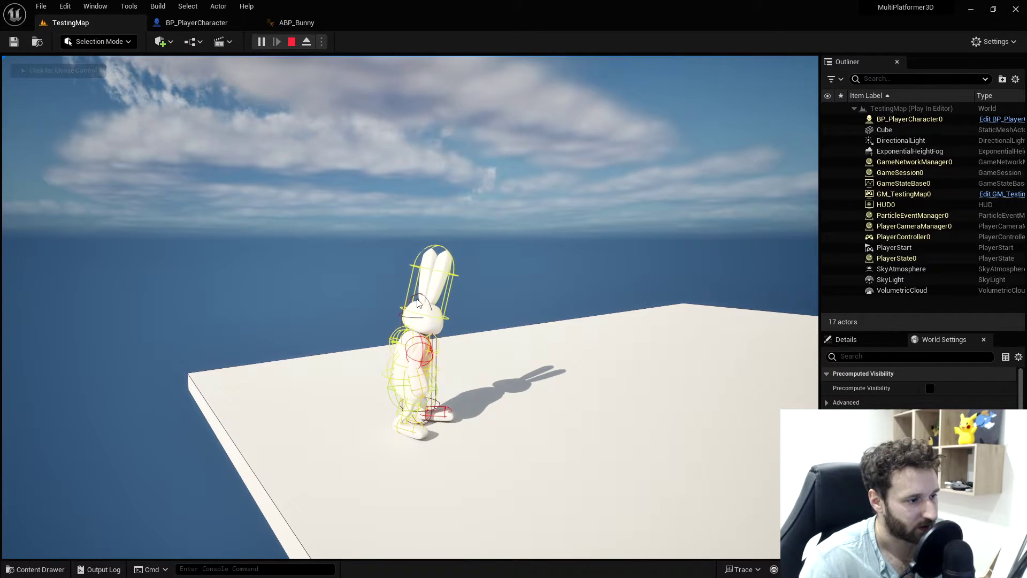
click(454, 352)
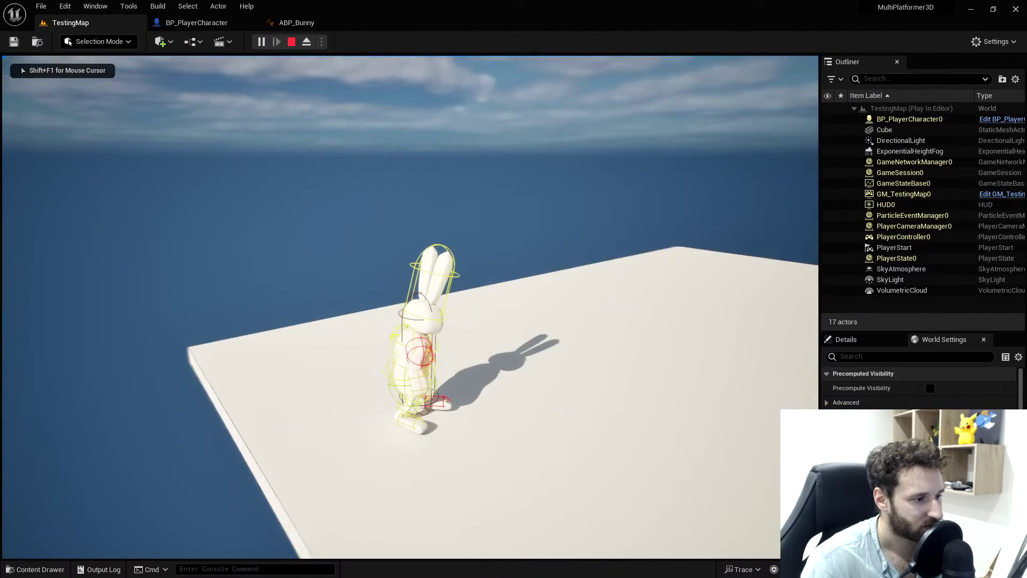
Step: Move and roll the bunny around the platform to see whether its capsule follows the mesh, and stop the session
key(space)
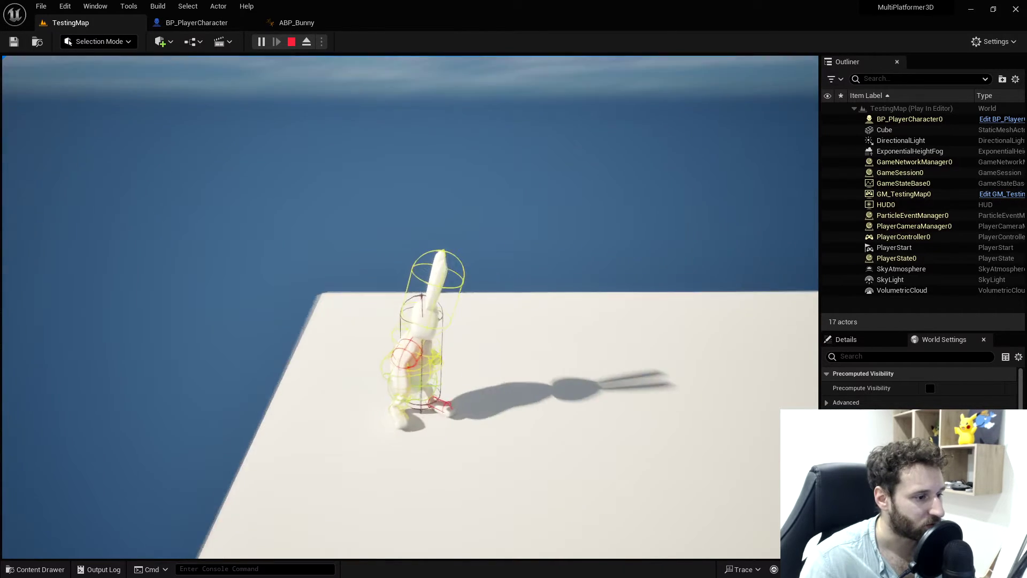
key(w)
key(w)
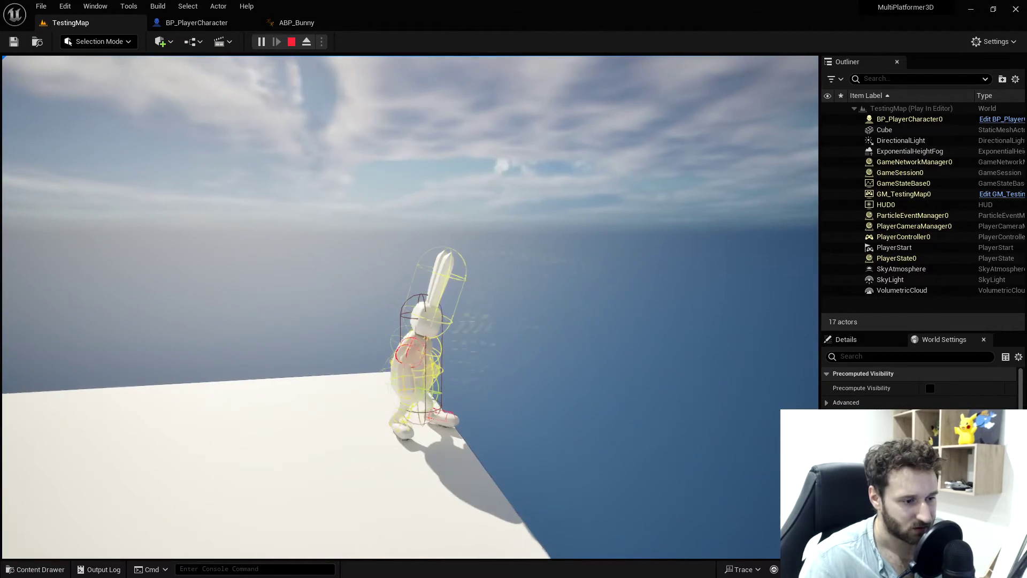
key(r)
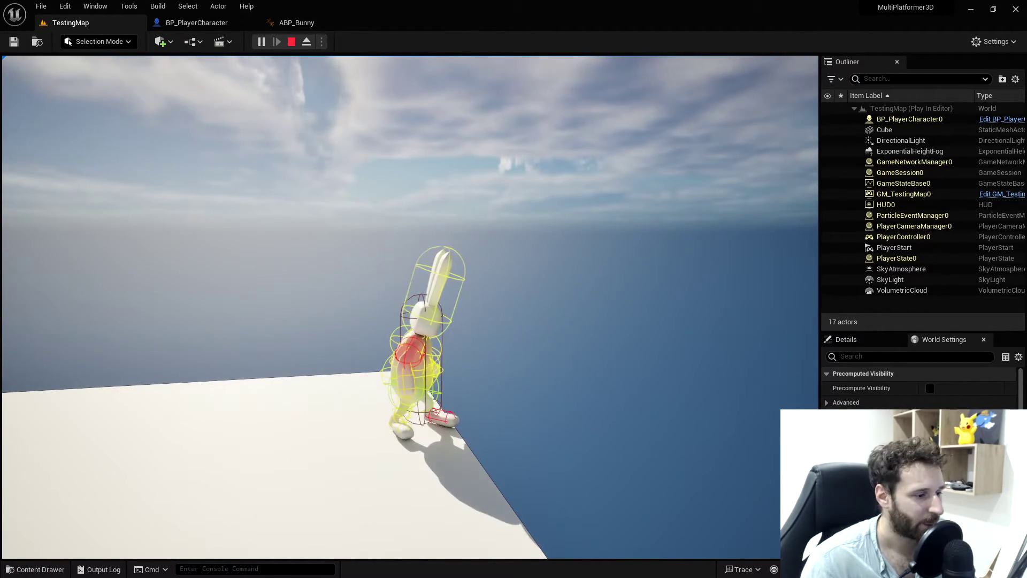
key(w)
key(s)
key(w)
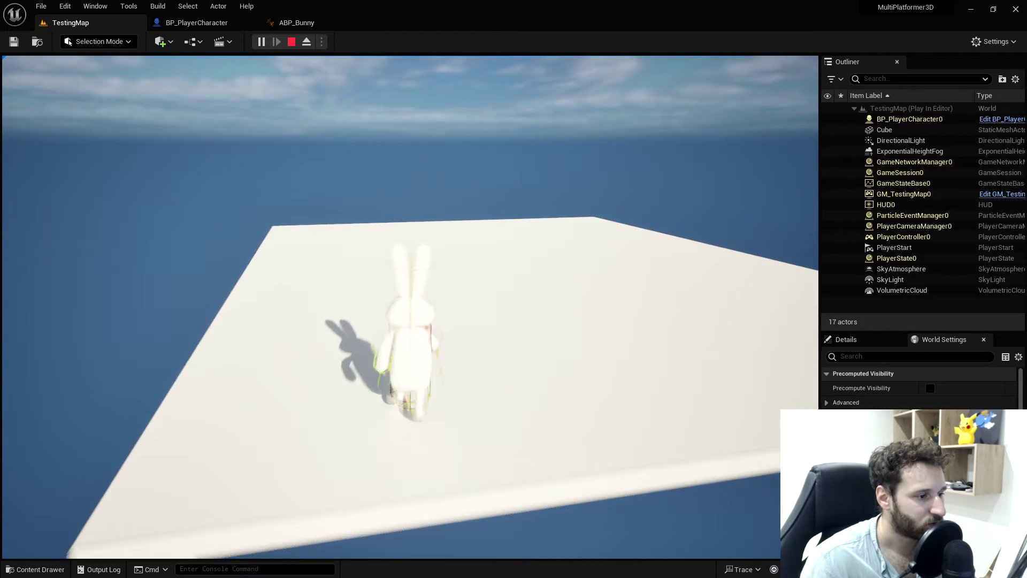
click(292, 43)
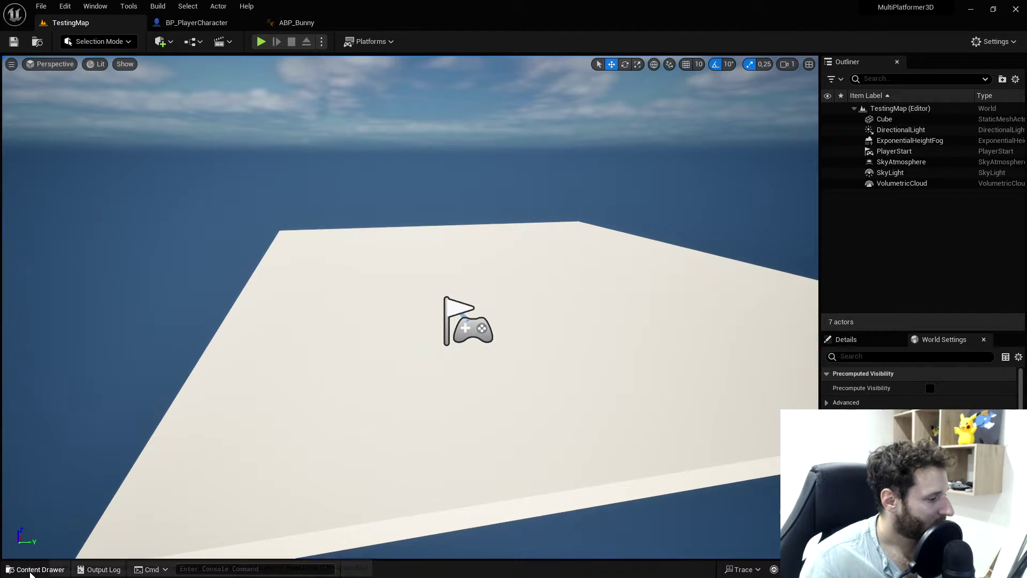
Step: Open the Sprinting_Forward_Roll animation sequence and show its asset details
click(35, 569)
mouse_move(625, 385)
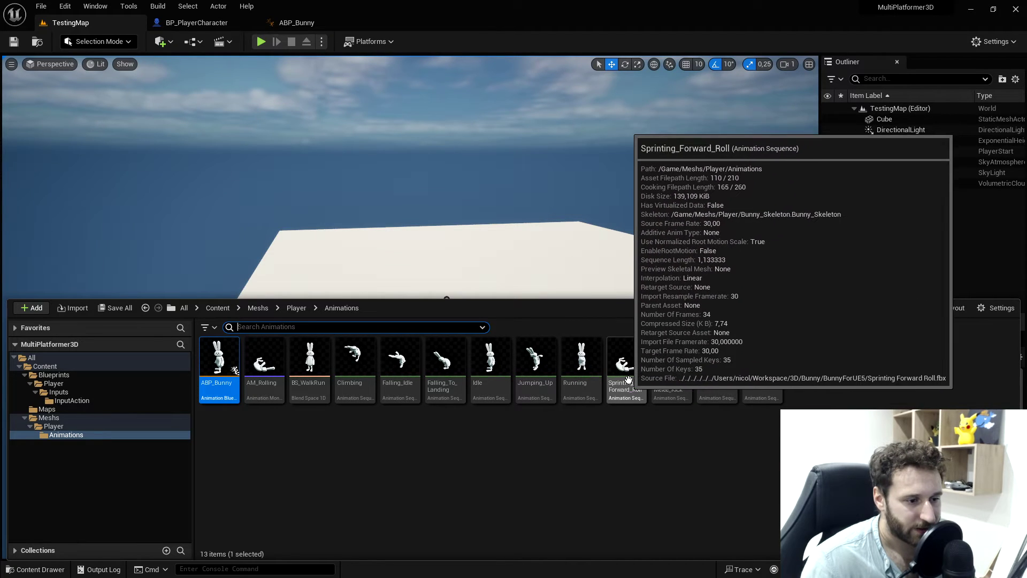
double_click(626, 386)
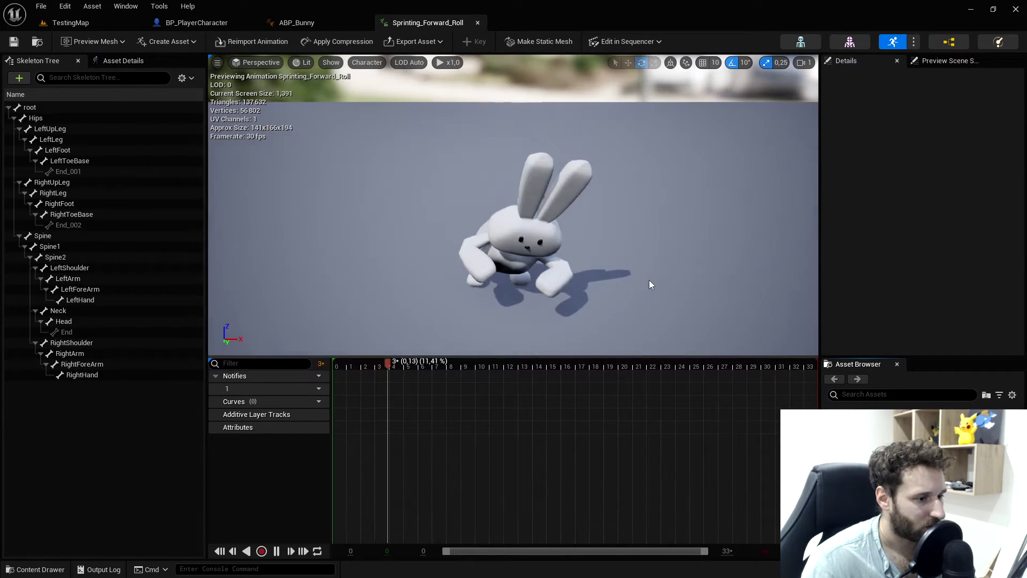
click(136, 62)
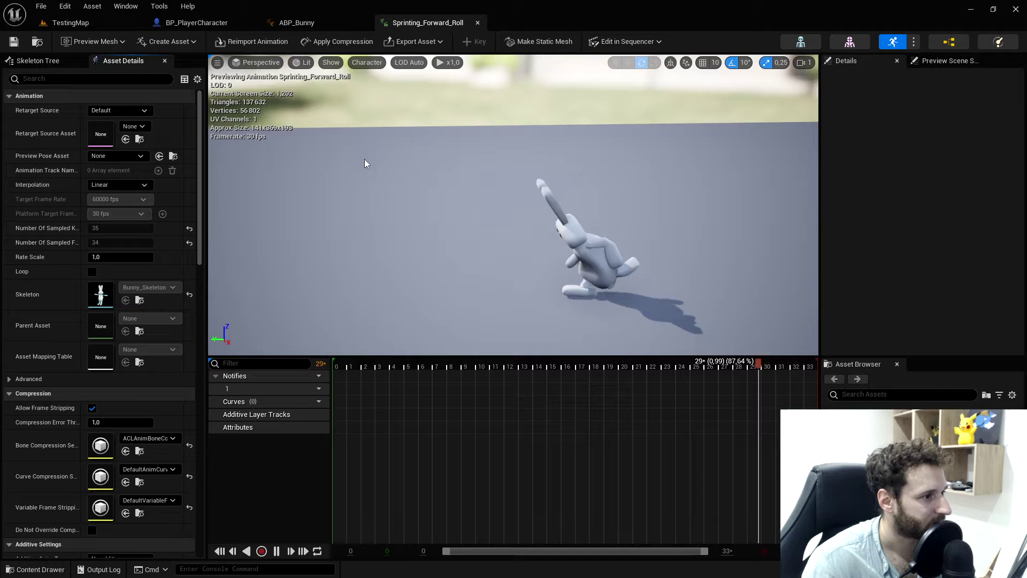
Step: Turn on EnableRootMotion for Sprinting_Forward_Roll, save the animation, and check its preview
scroll(100, 381, down, 4)
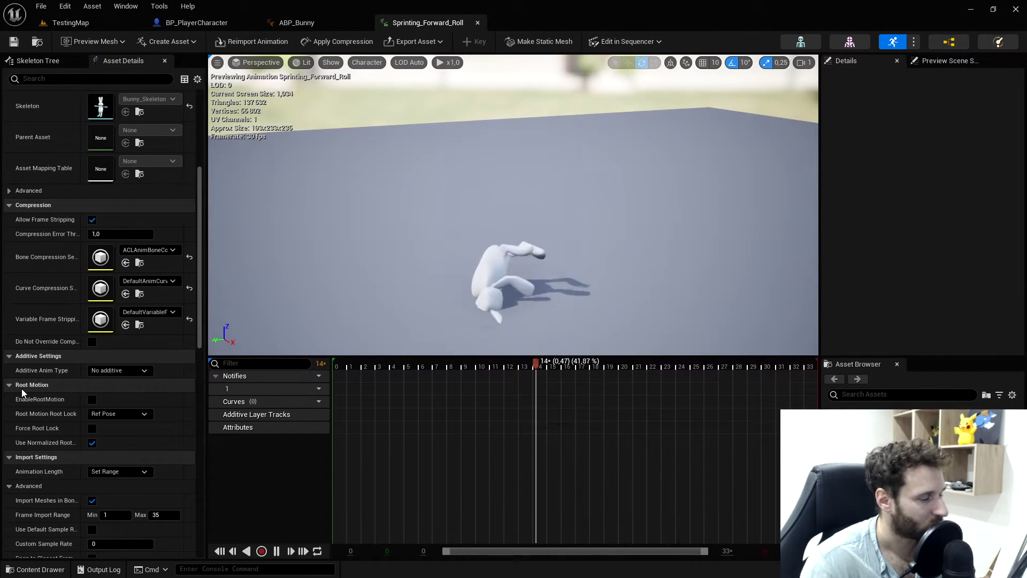
click(93, 401)
click(15, 41)
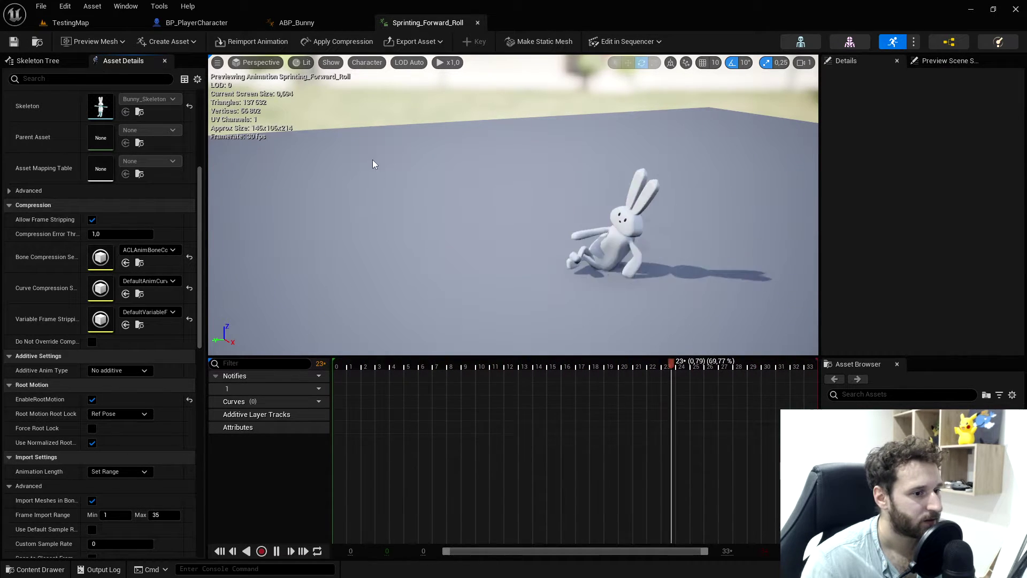
scroll(578, 250, up, 2)
right_drag(577, 250, 504, 268)
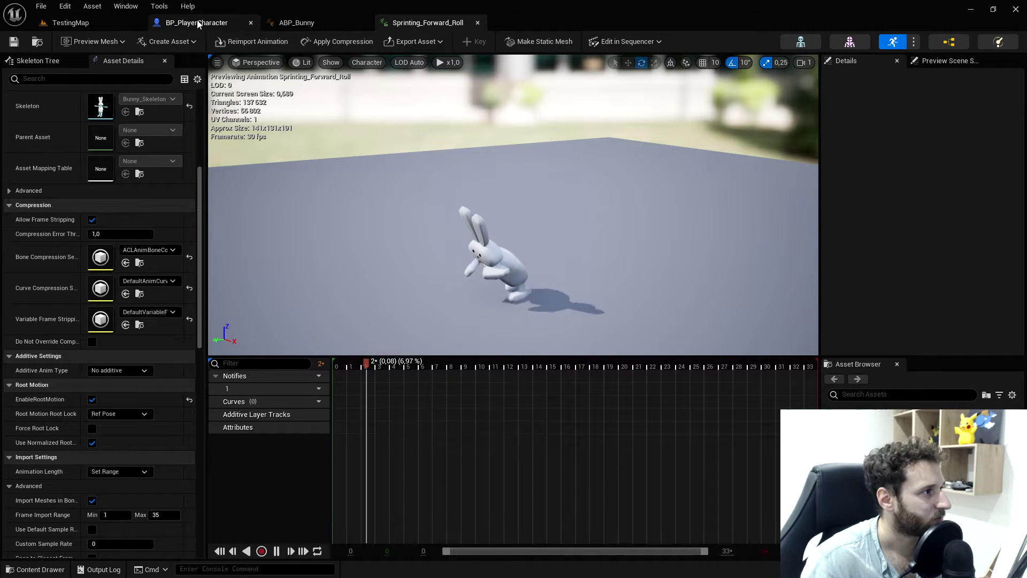
Step: Play-test TestingMap again to try the bunny's roll with root motion enabled
click(70, 23)
click(261, 42)
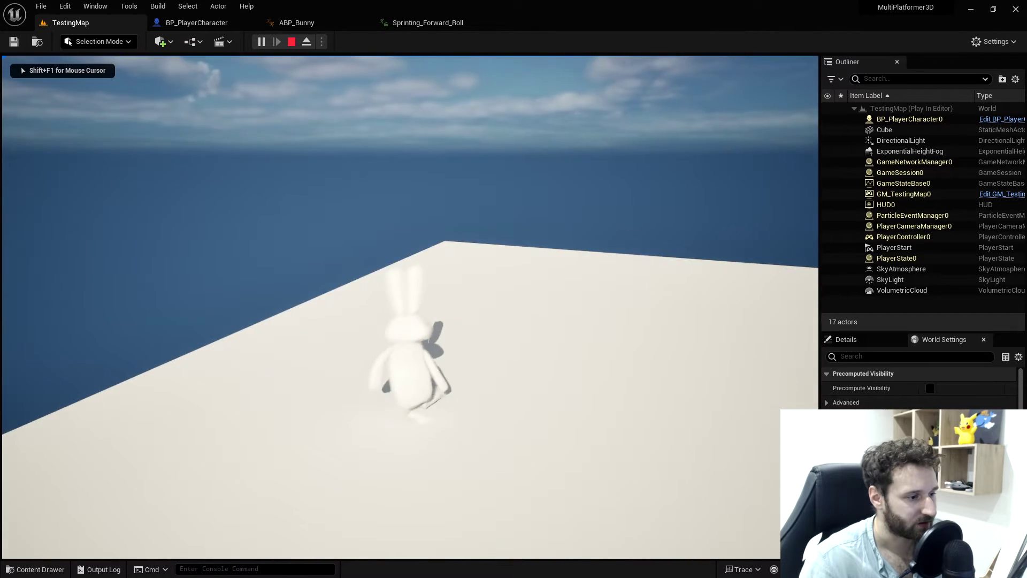
key(shift)
key(shift)
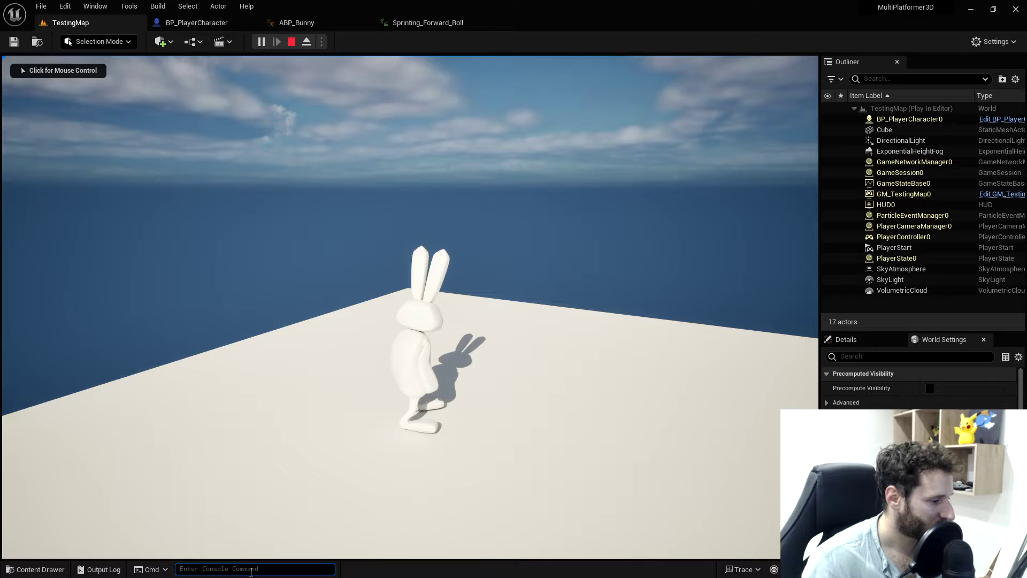
Step: Display the collision shapes in the running play session with the console command show collision
click(253, 568)
text(show co)
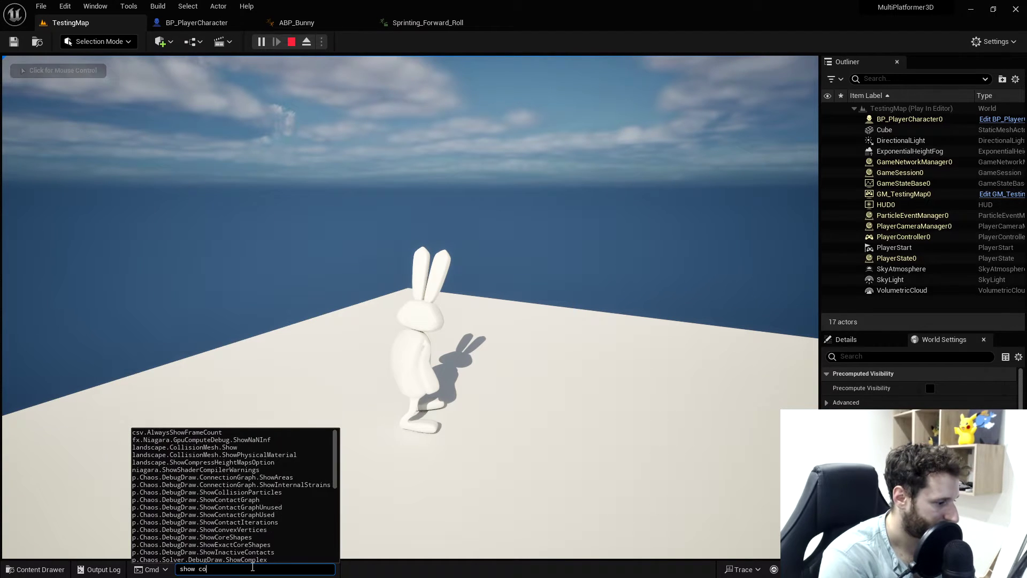
text(llision)
key(Return)
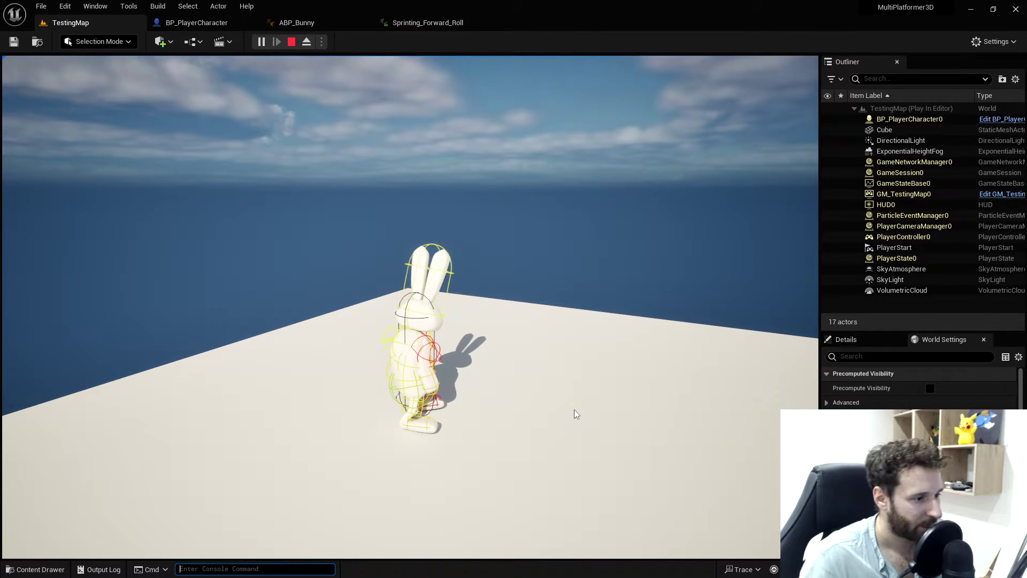
Step: Move and roll the bunny around the platform to examine how its capsule follows, and stop the play session
click(575, 411)
key(shift)
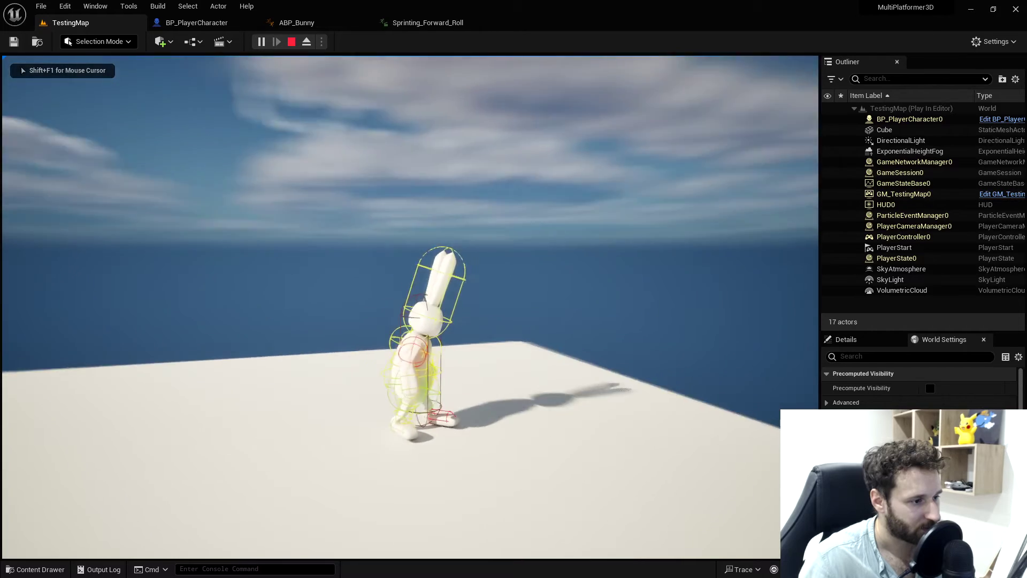
key(shift)
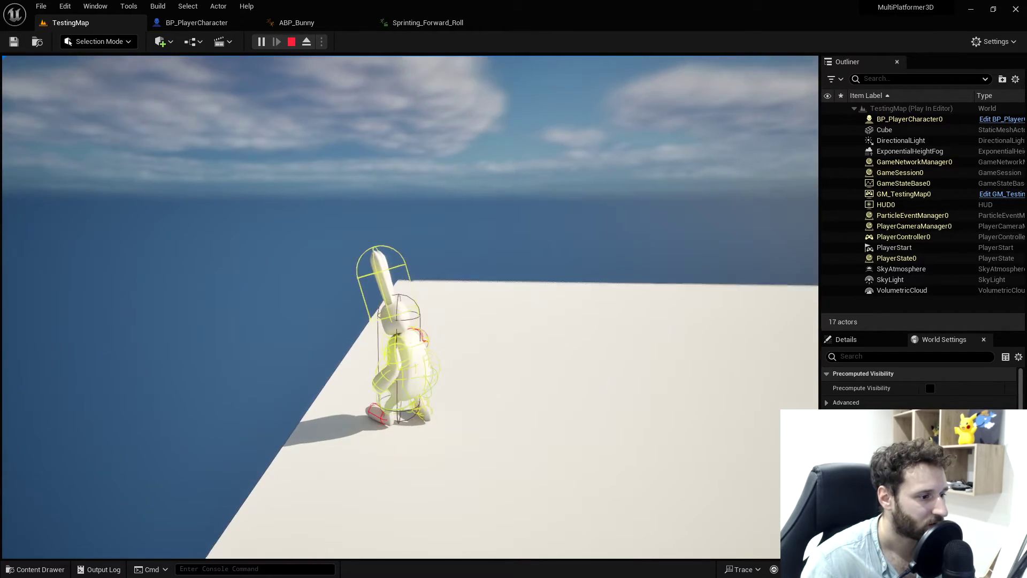
key(w)
key(shift)
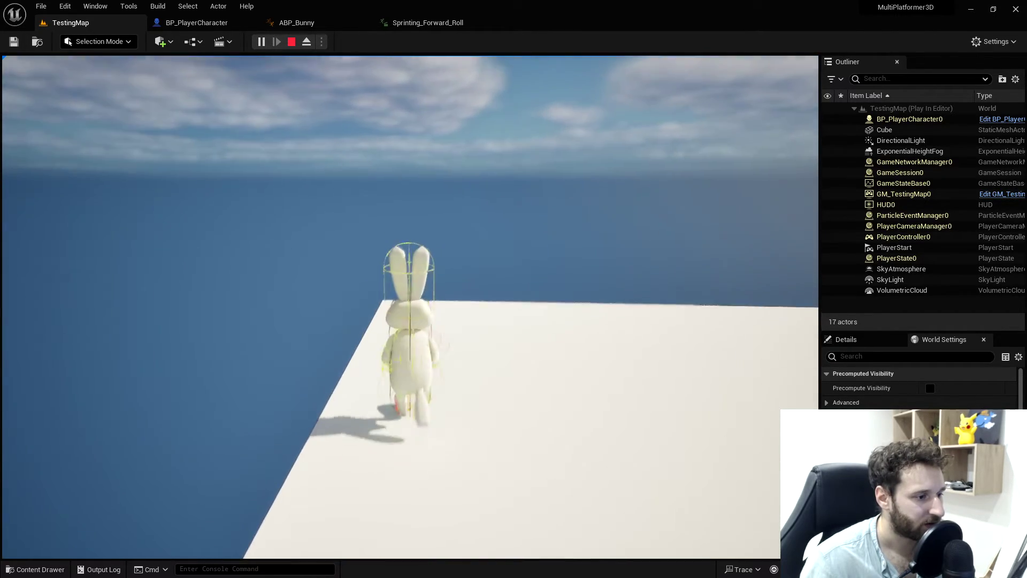
key(w)
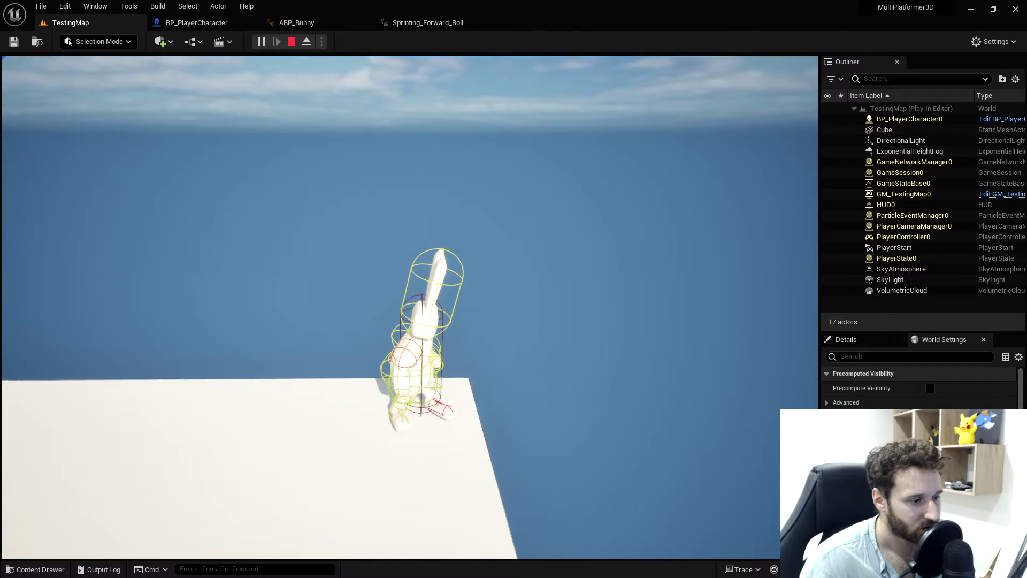
key(shift)
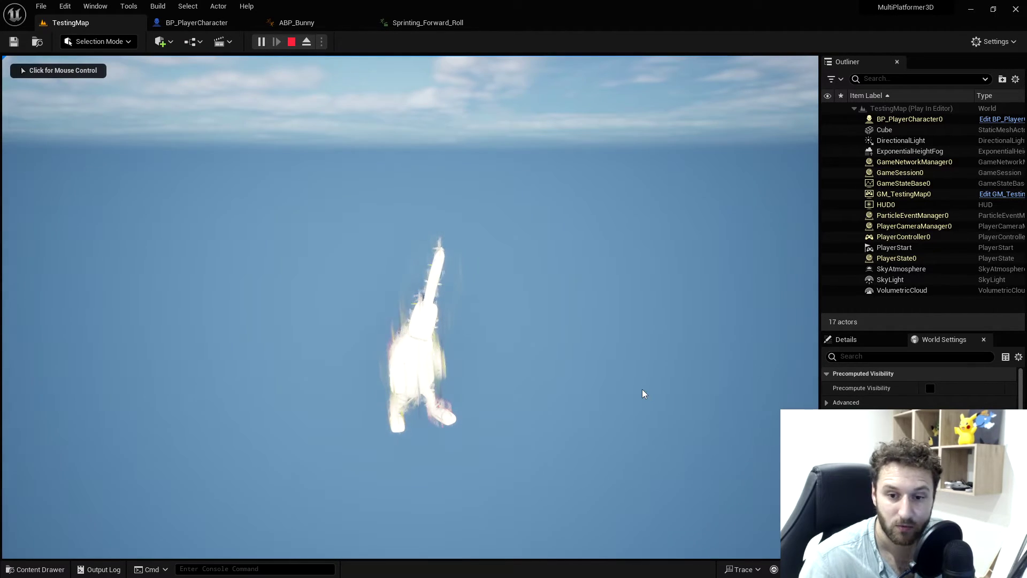
click(291, 45)
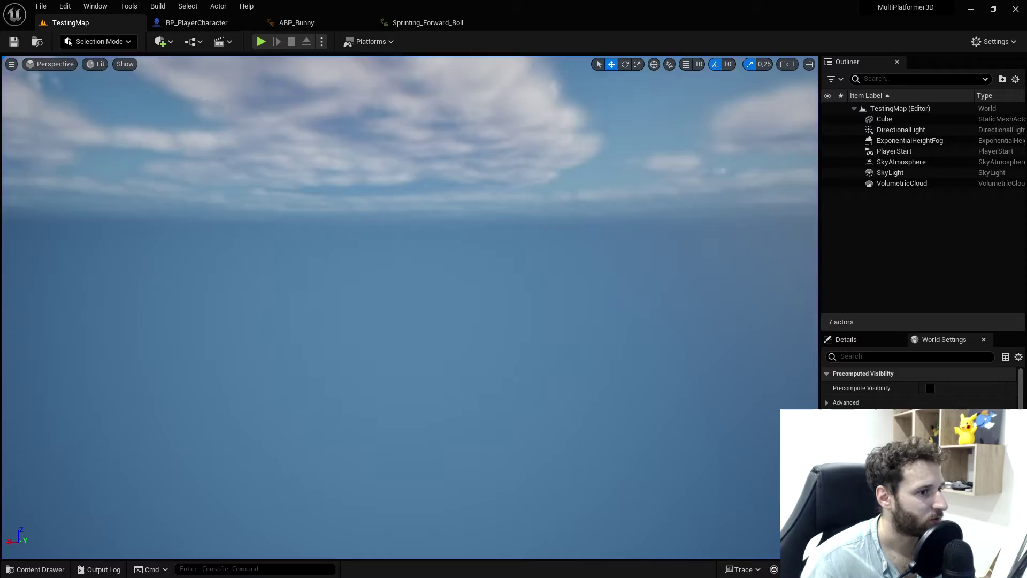
Step: Open the BP_PlayerCharacter blueprint from Blueprints/Player and set the Play Montage node's Play Rate to 2.0
key(w)
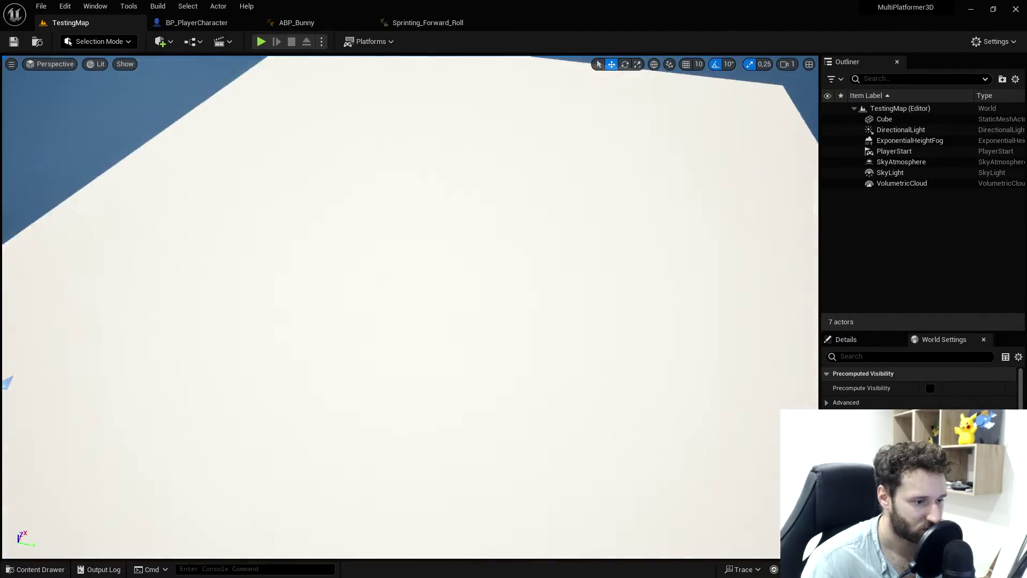
key(s)
right_drag(409, 306, 23, 463)
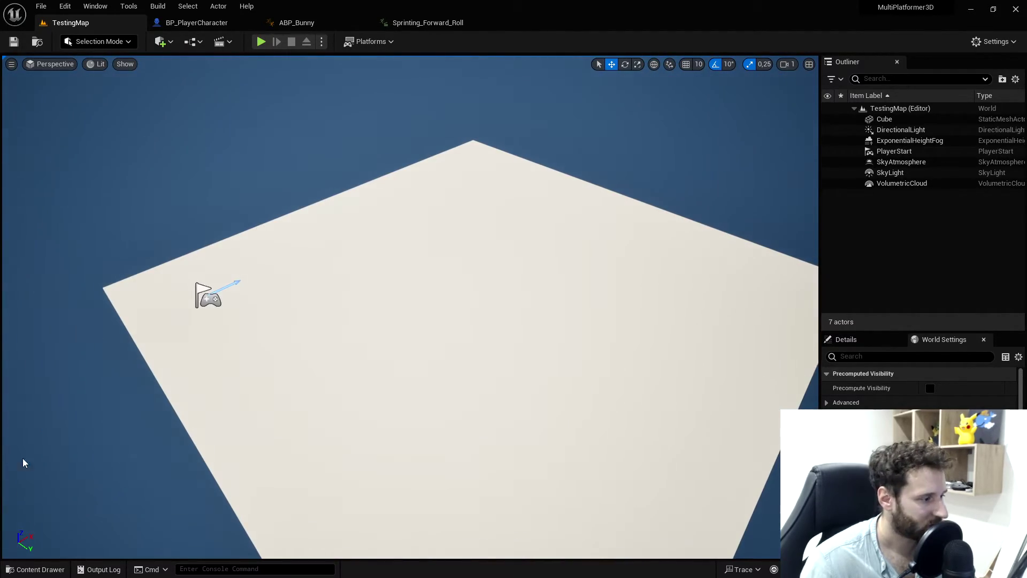
click(22, 565)
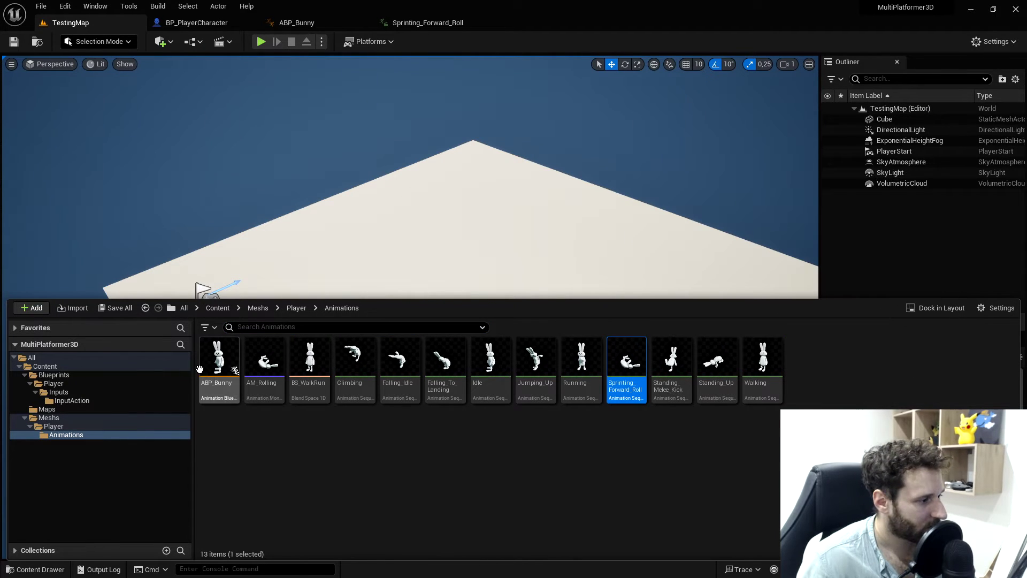
click(58, 375)
double_click(218, 361)
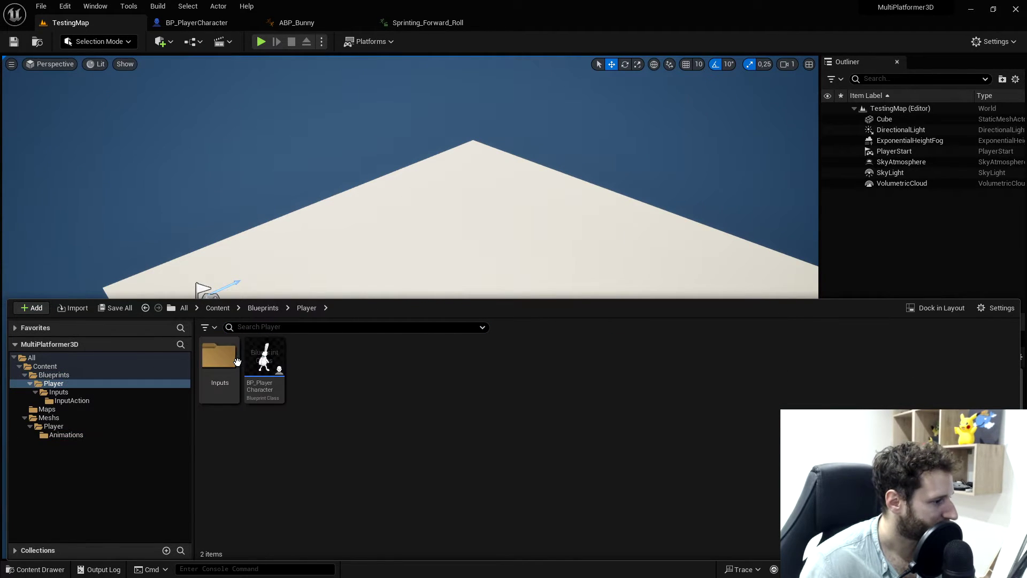
double_click(264, 364)
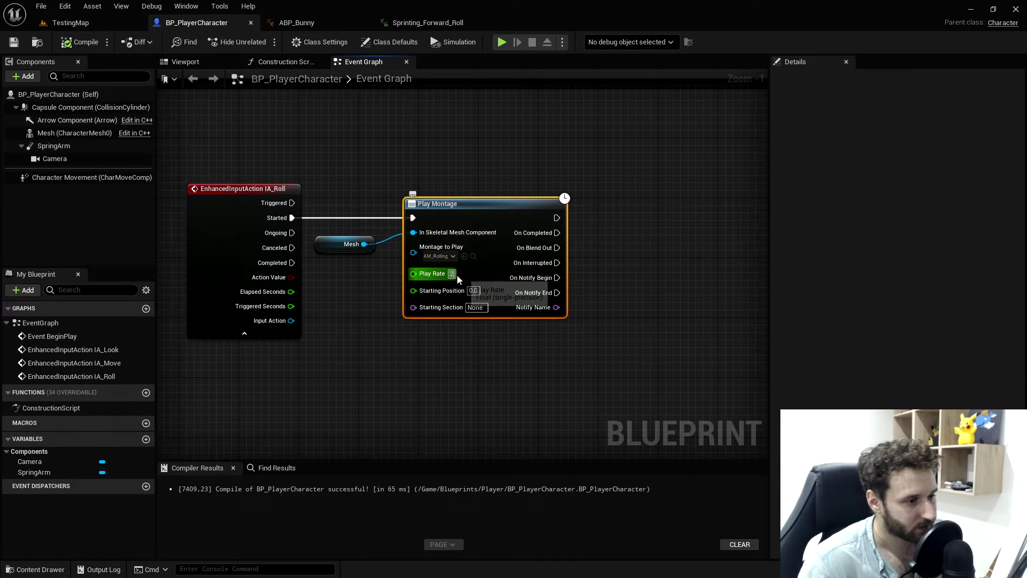
click(469, 332)
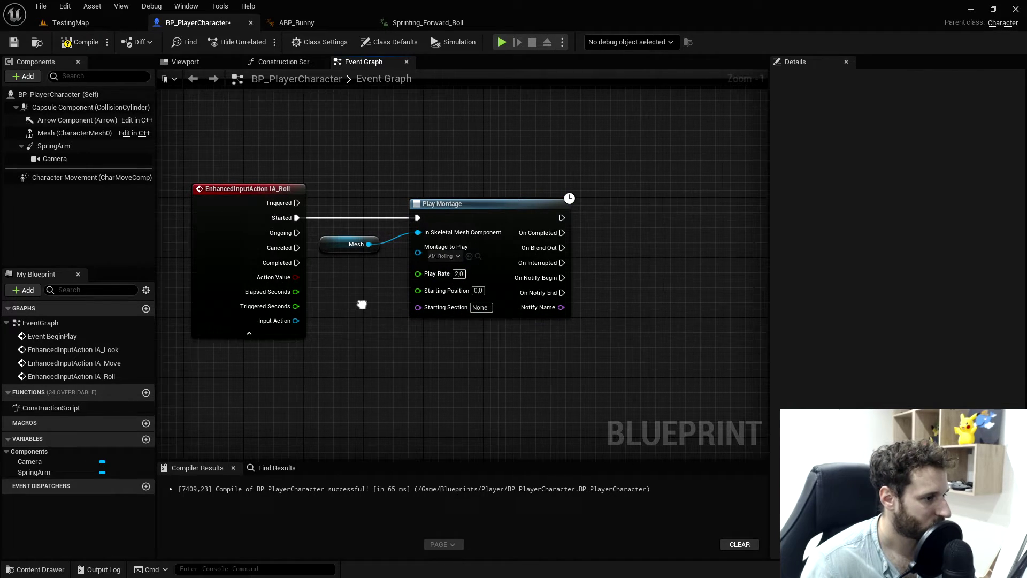
Step: Move the Play Montage and Mesh nodes farther from the IA_Roll event, and compile and save the blueprint
right_drag(475, 238, 518, 226)
scroll(401, 301, down, 3)
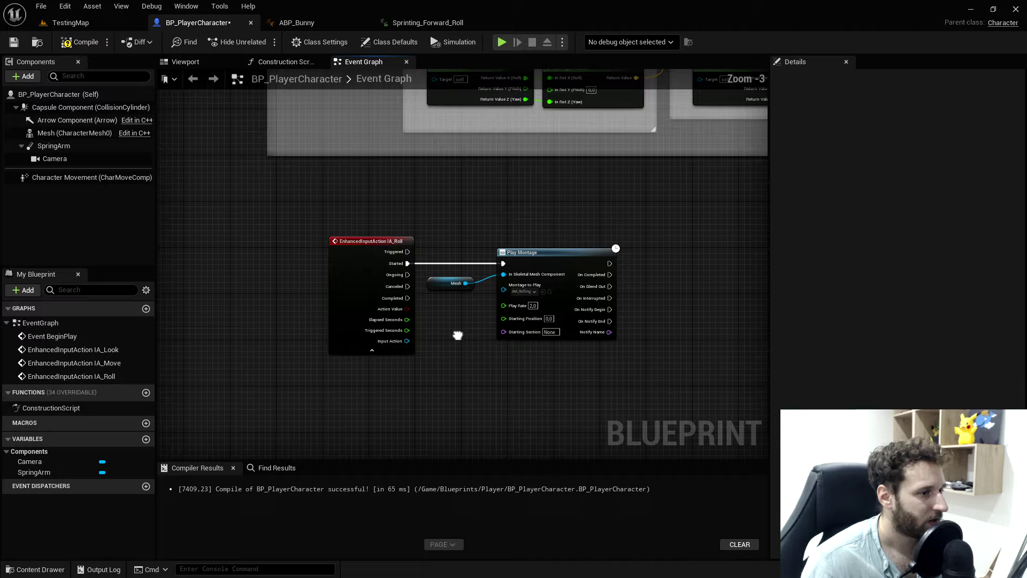
right_drag(458, 332, 405, 403)
scroll(438, 345, up, 3)
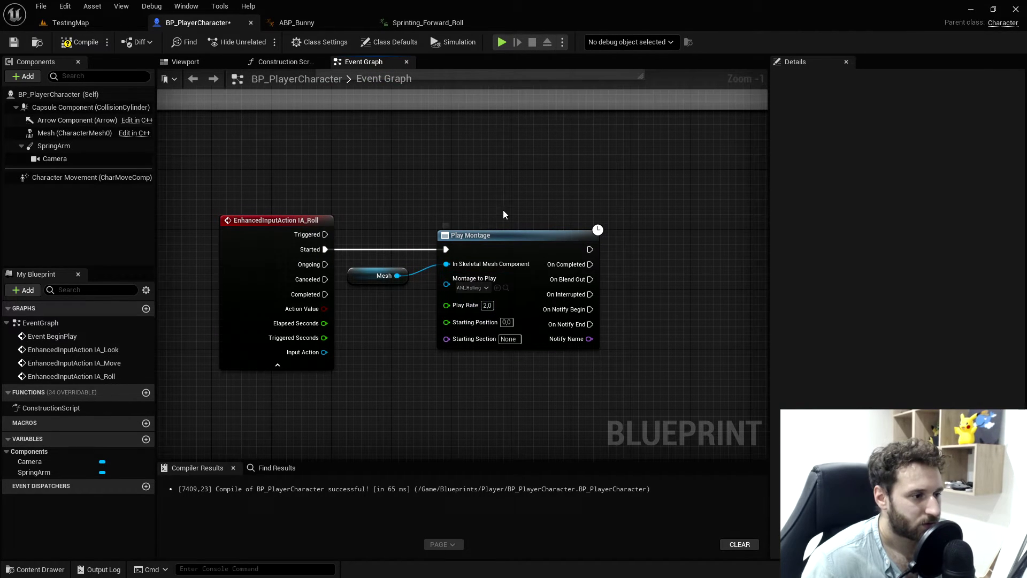
drag(465, 244, 558, 241)
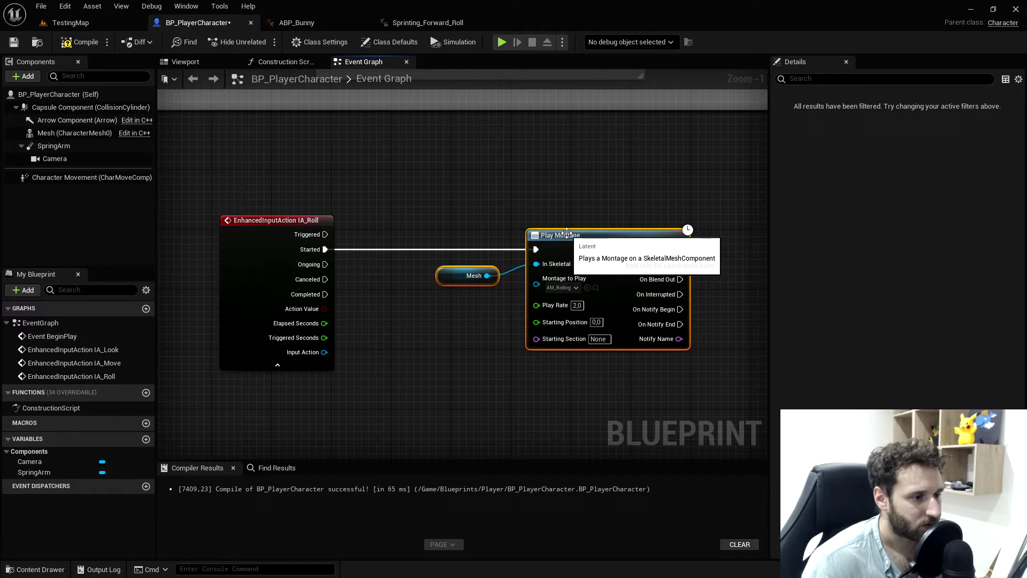
right_drag(422, 317, 449, 301)
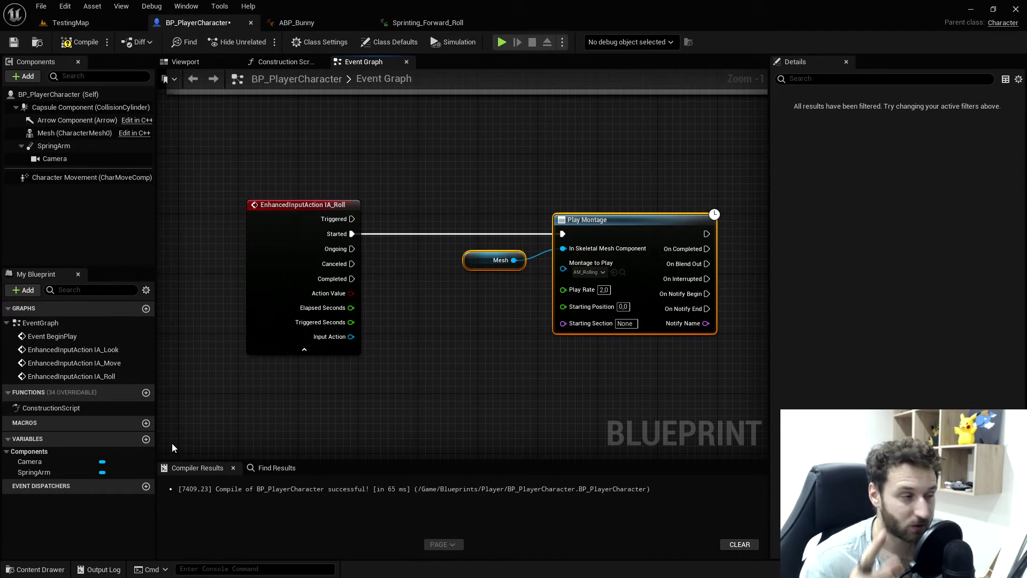
click(81, 42)
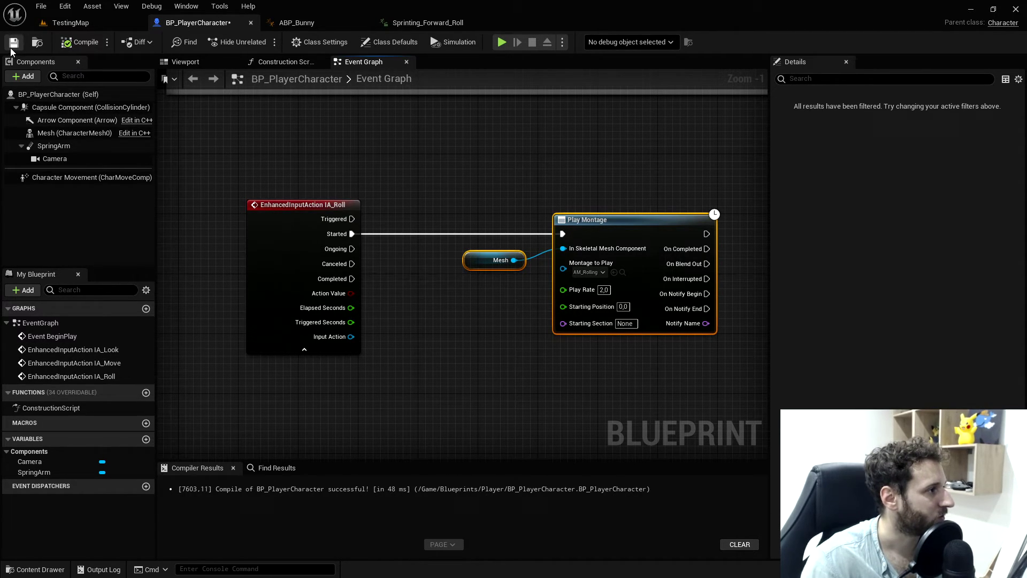
Step: Play-test TestingMap to check the bunny's roll at the new play rate, and end the session
click(69, 23)
click(269, 41)
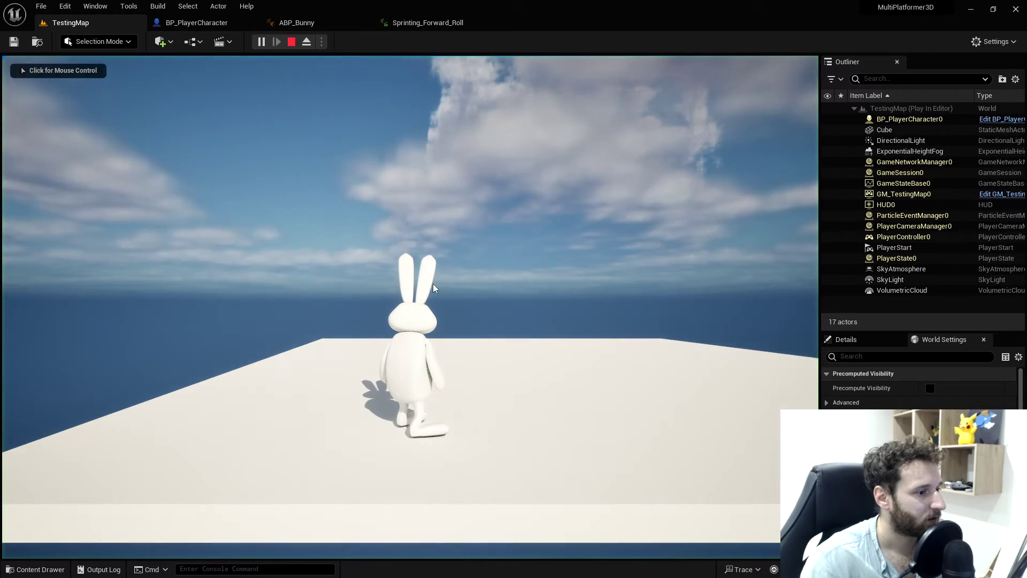
click(434, 288)
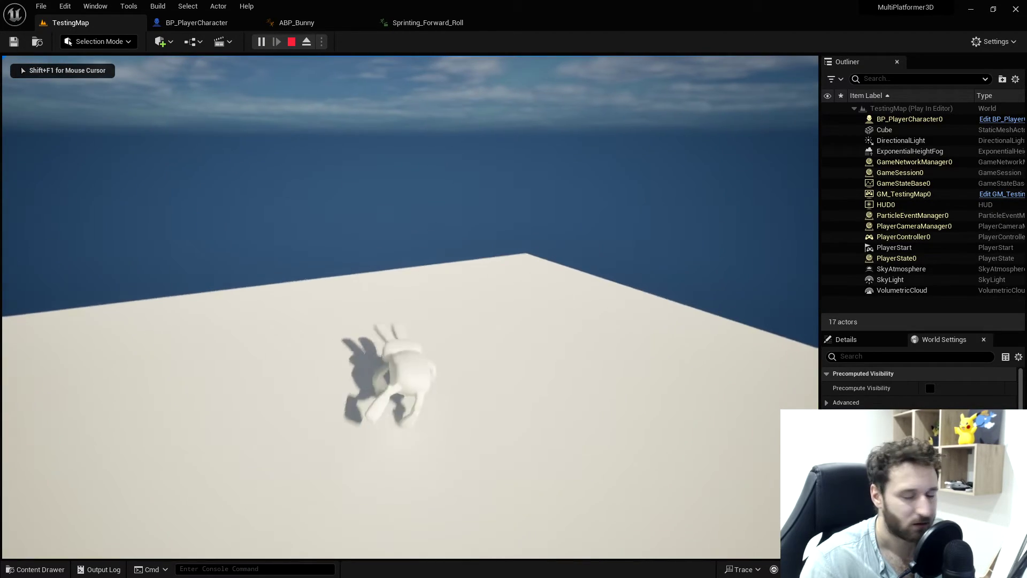
key(w)
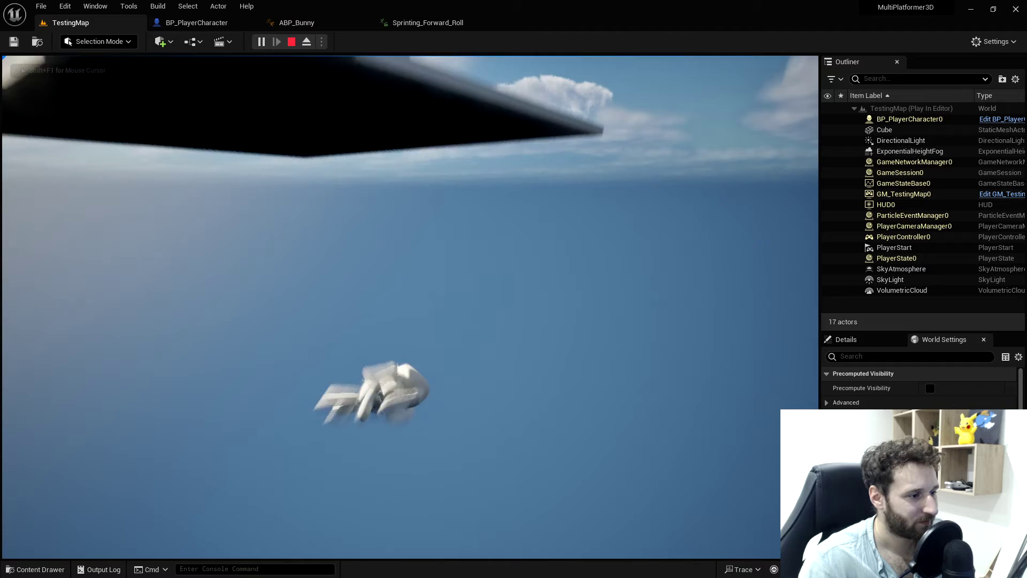
key(shift+F1)
click(291, 41)
Step: Run another play session, triggering rolls repeatedly while the bunny moves, and stop it
click(271, 41)
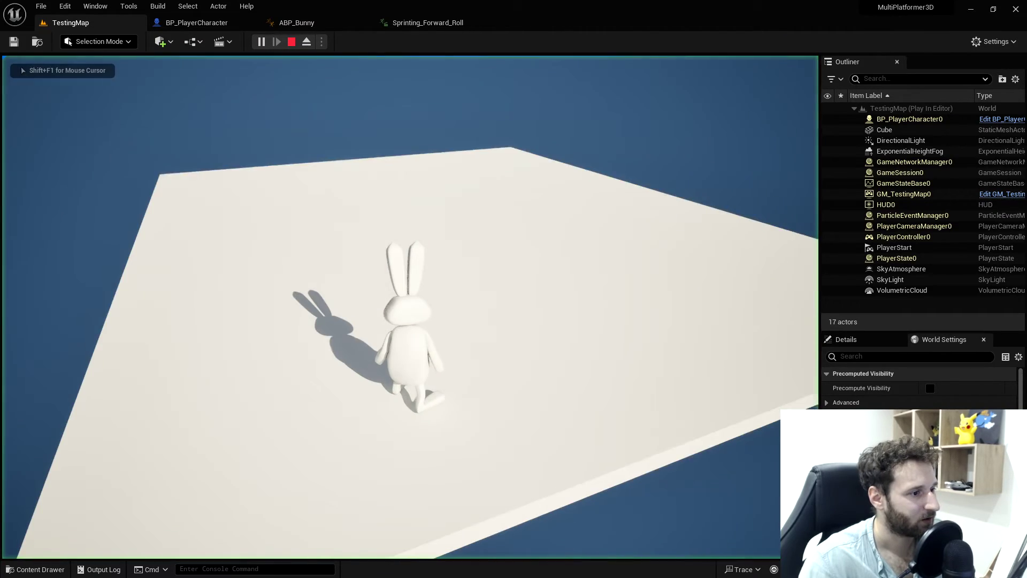
key(w)
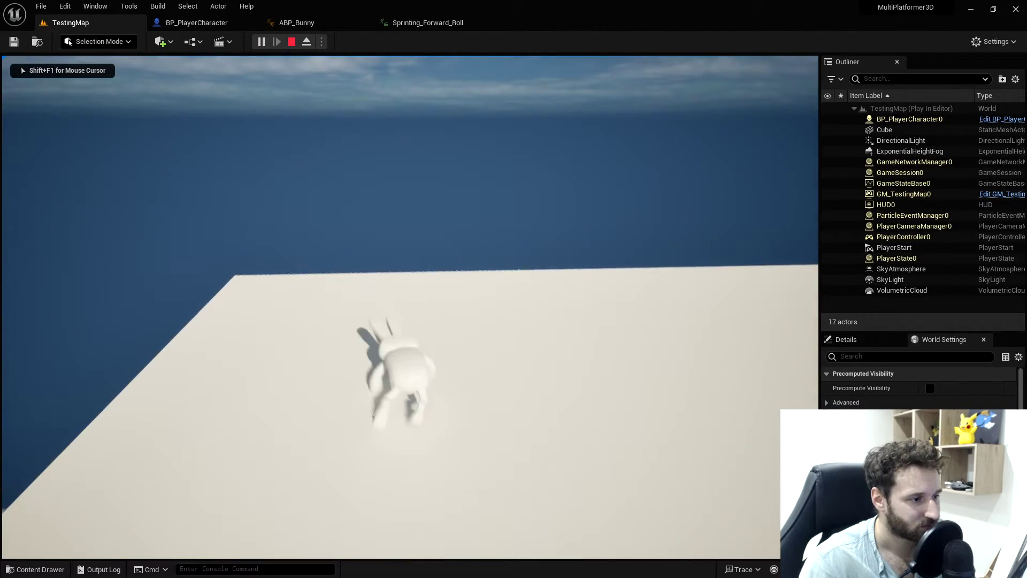
key(w)
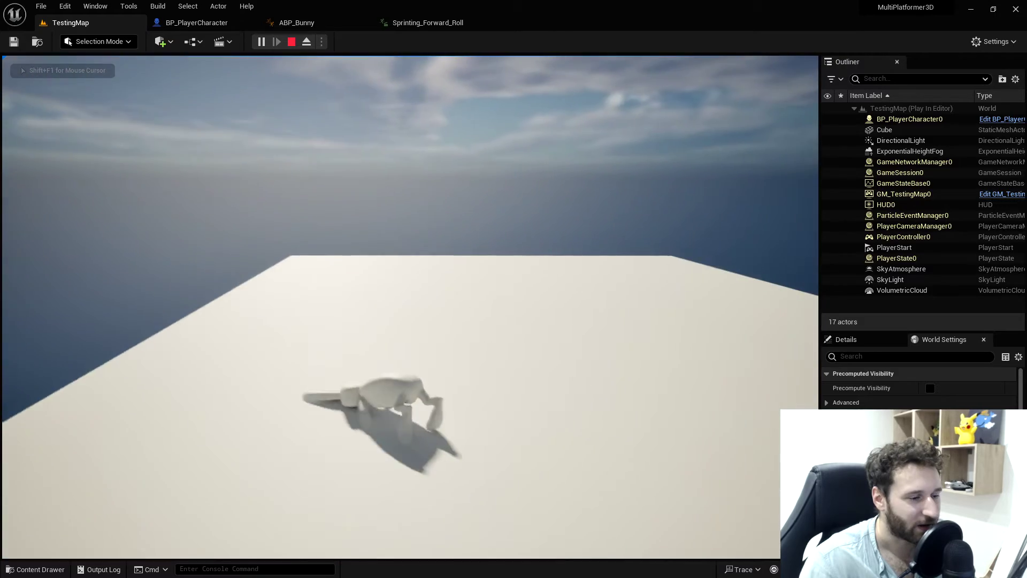
key(w)
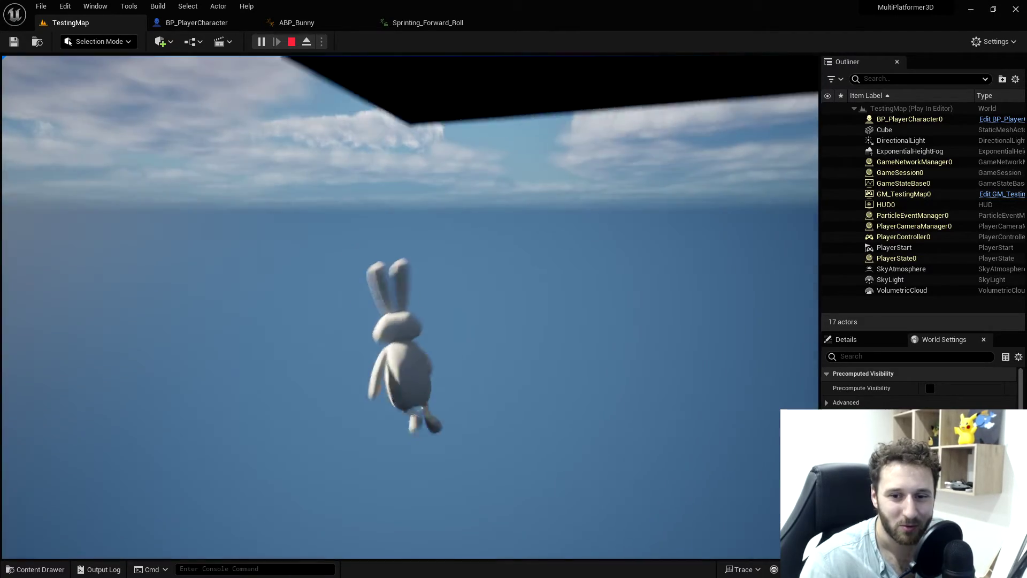
key(shift+F1)
key(Escape)
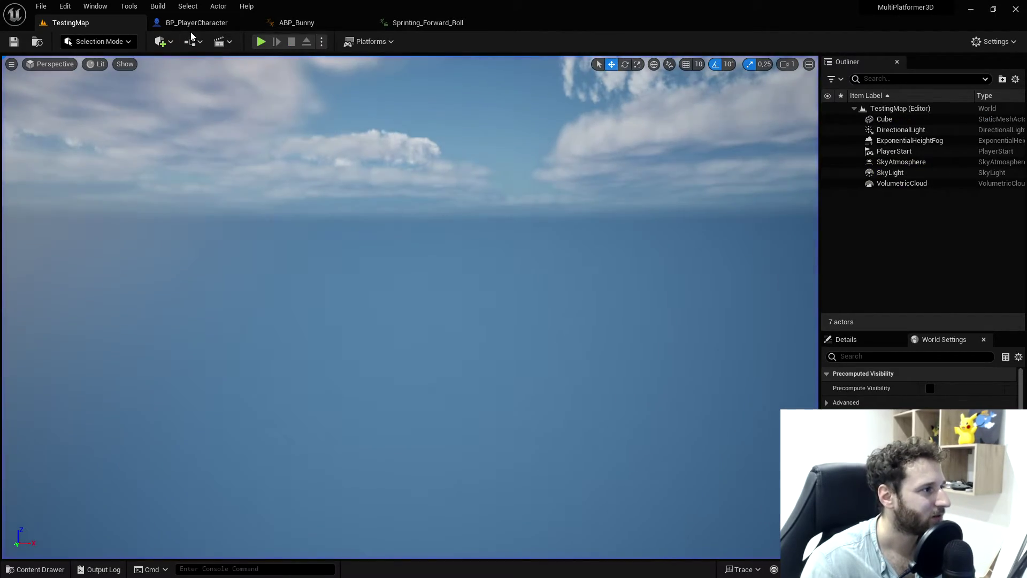
Step: Create a Boolean variable named isRolling in BP_PlayerCharacter and place it in a new category named Booleans
click(213, 23)
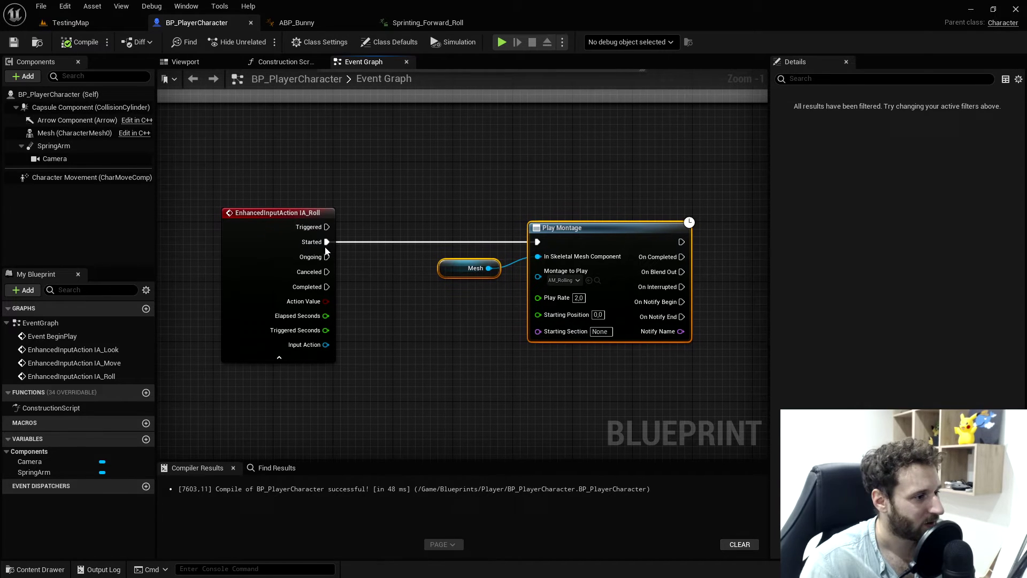
click(146, 439)
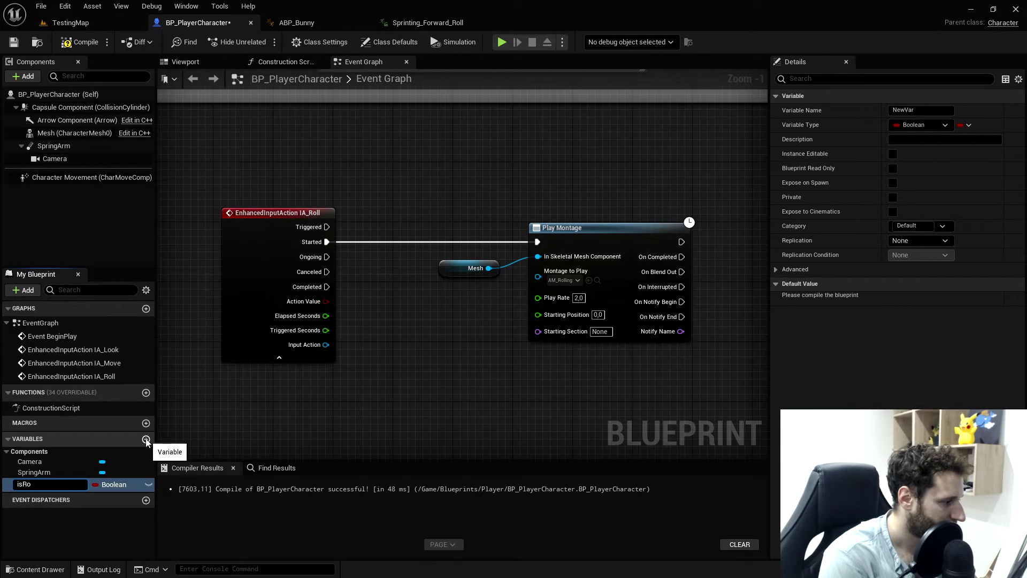
key(Return)
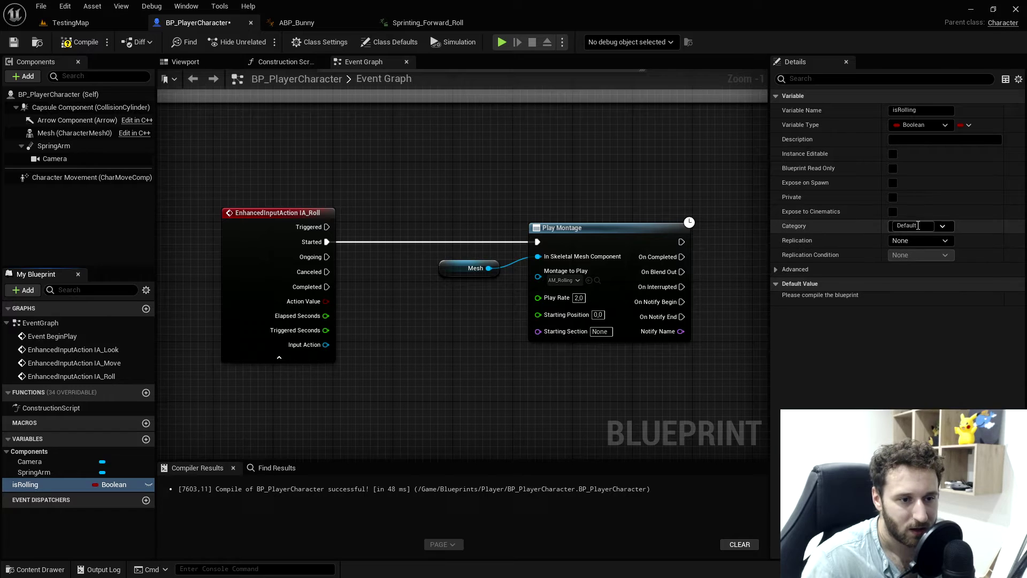
click(904, 226)
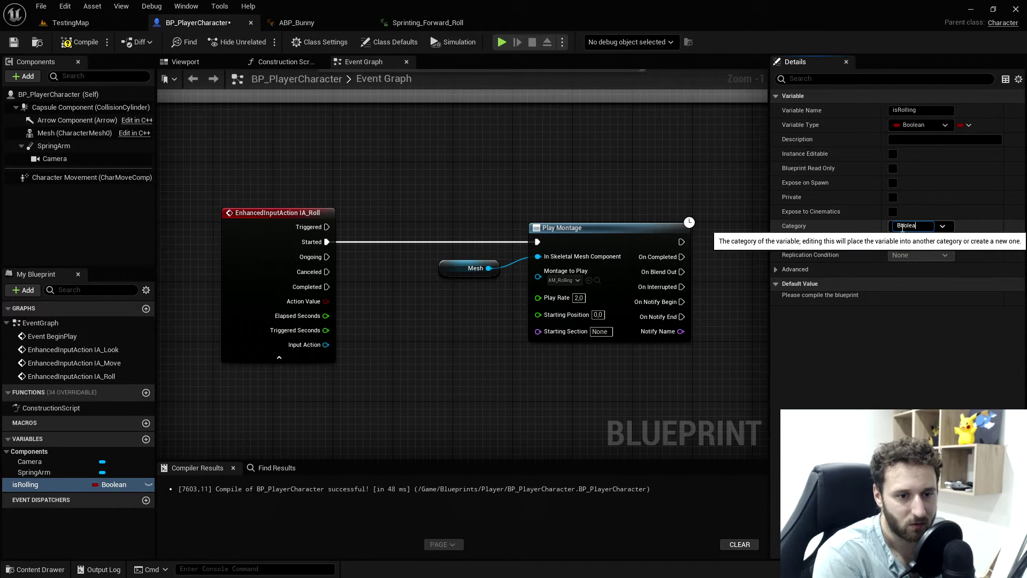
text(Booleans)
key(Return)
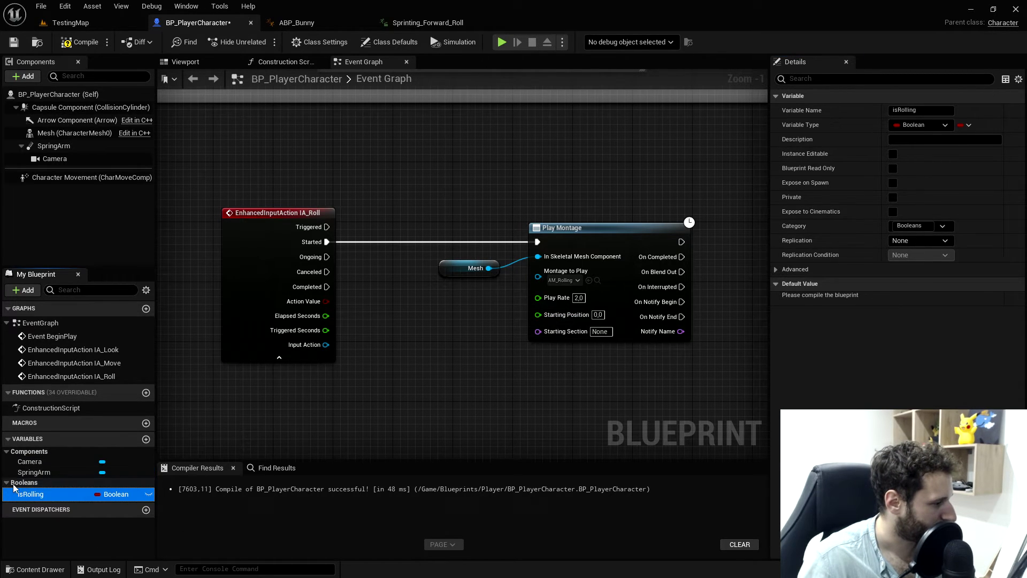
Step: Add a Set isRolling node with the value true, connected to the Play Montage node's main execution output
click(30, 495)
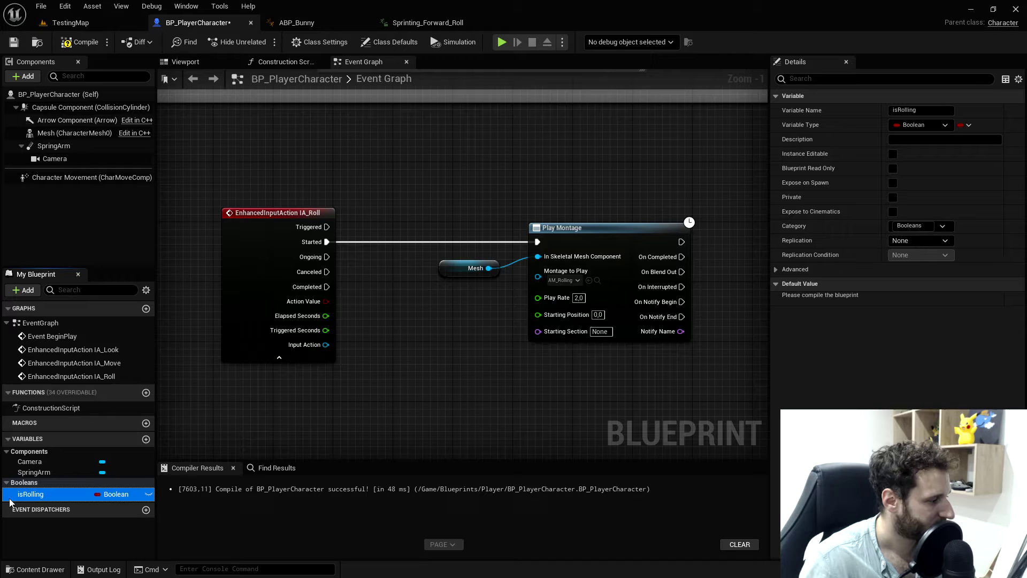
ctrl+drag(30, 495, 706, 257)
right_drag(700, 264, 464, 291)
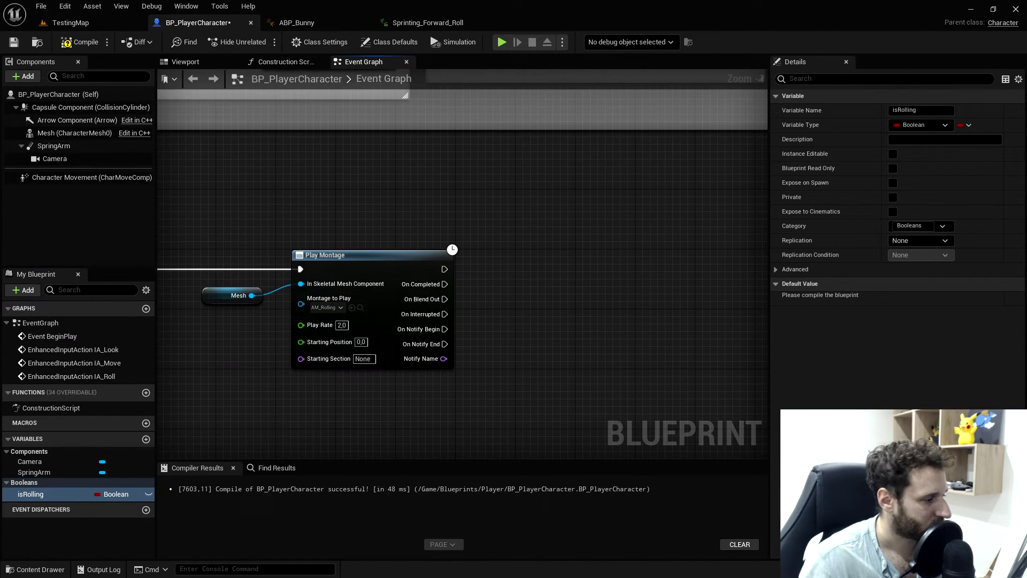
drag(46, 496, 612, 272)
click(517, 295)
right_drag(613, 272, 329, 288)
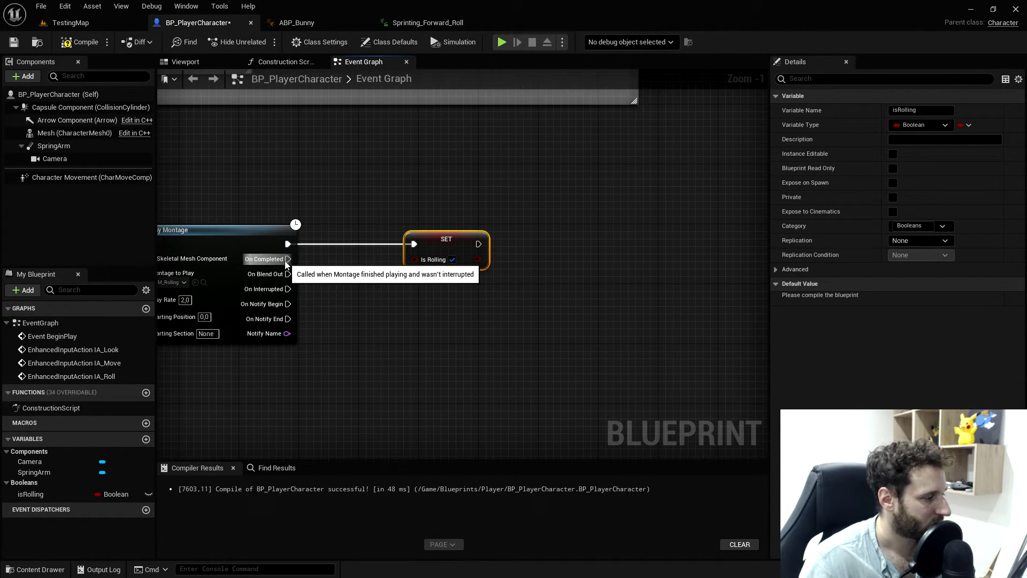
Step: Add a second Set isRolling node with the value false, connected to Play Montage's On Completed and On Interrupted outputs
drag(31, 494, 424, 313)
click(419, 362)
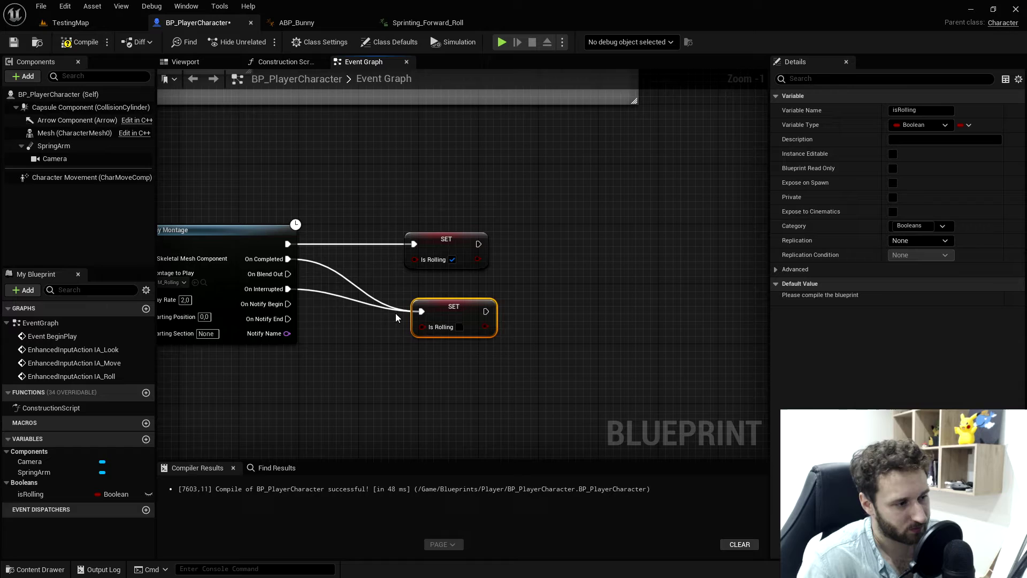
right_drag(389, 330, 679, 368)
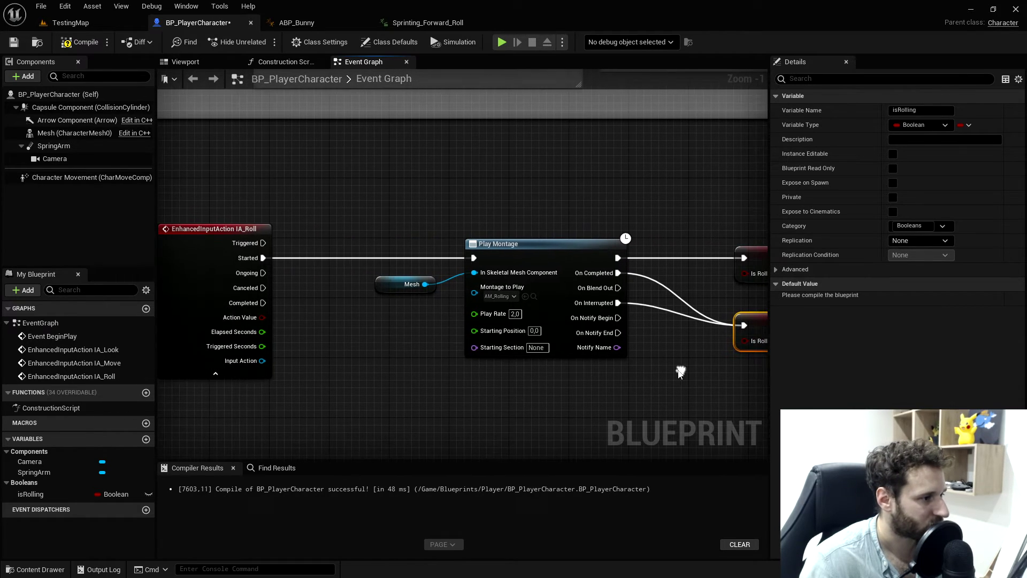
Step: Insert a Branch node between the IA_Roll event's Started output and Play Montage, with its True output running the montage
right_drag(339, 340, 406, 342)
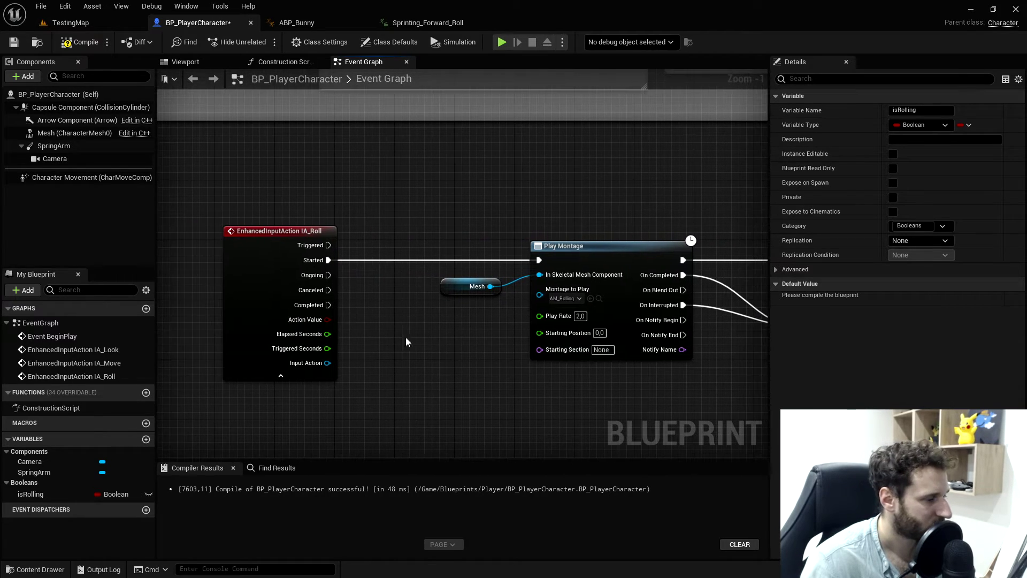
right_click(398, 255)
text(branch)
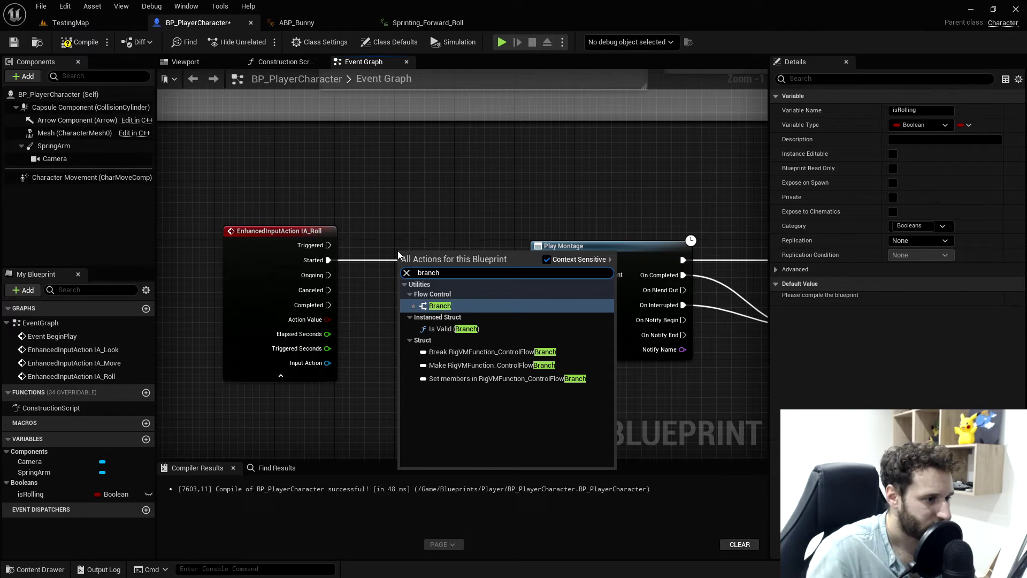
key(Return)
drag(329, 260, 539, 260)
drag(452, 289, 473, 296)
right_drag(434, 332, 474, 317)
Step: Place a getter for isRolling below the Branch node and feed it into a NOT Boolean node
drag(31, 494, 464, 298)
click(432, 319)
text(n)
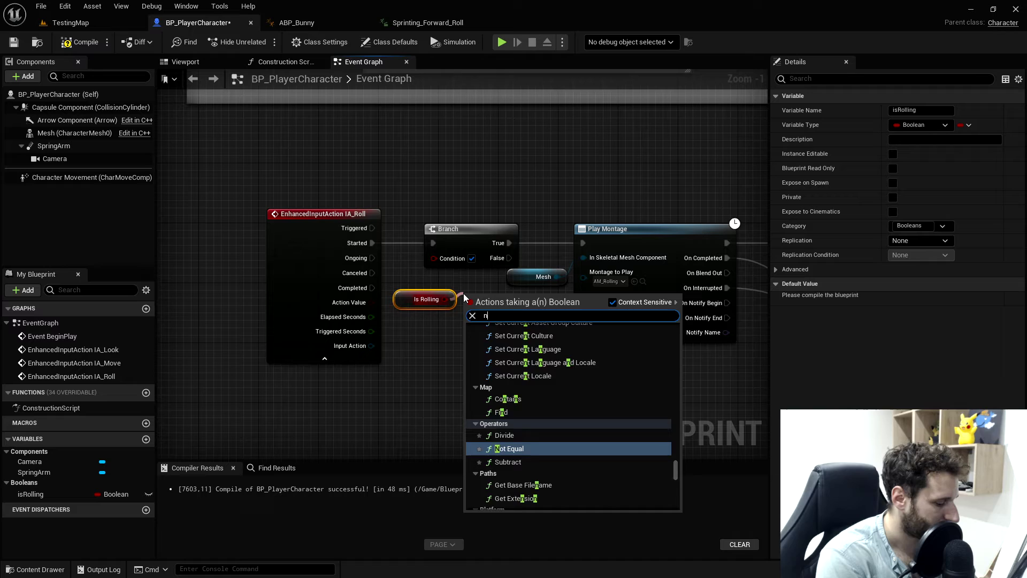
text(otb)
key(Return)
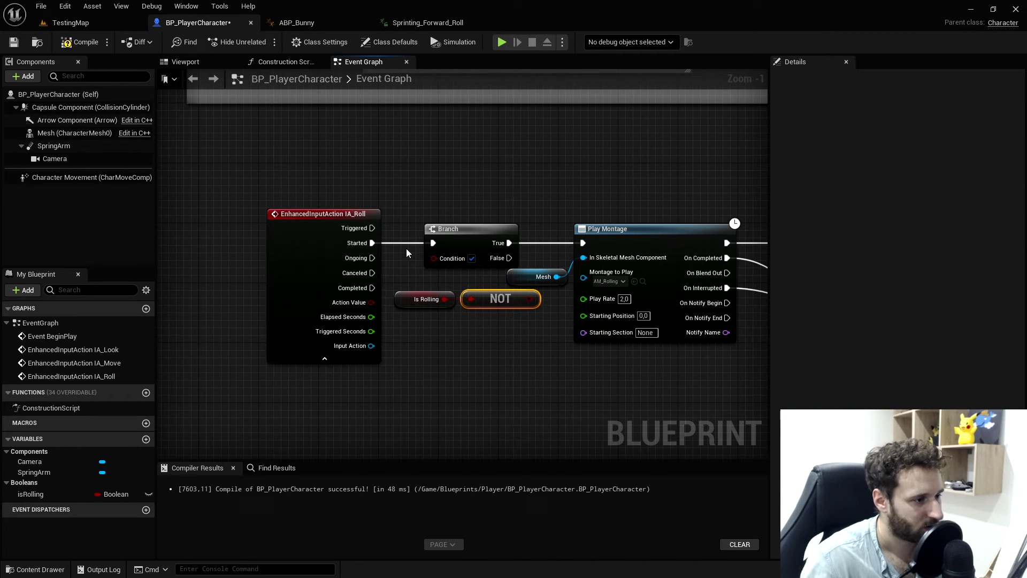
Step: Space out the graph by moving the IA_Roll event, the Branch, and the isRolling and NOT nodes farther from Play Montage
drag(386, 197, 284, 316)
drag(290, 276, 185, 275)
drag(351, 250, 508, 324)
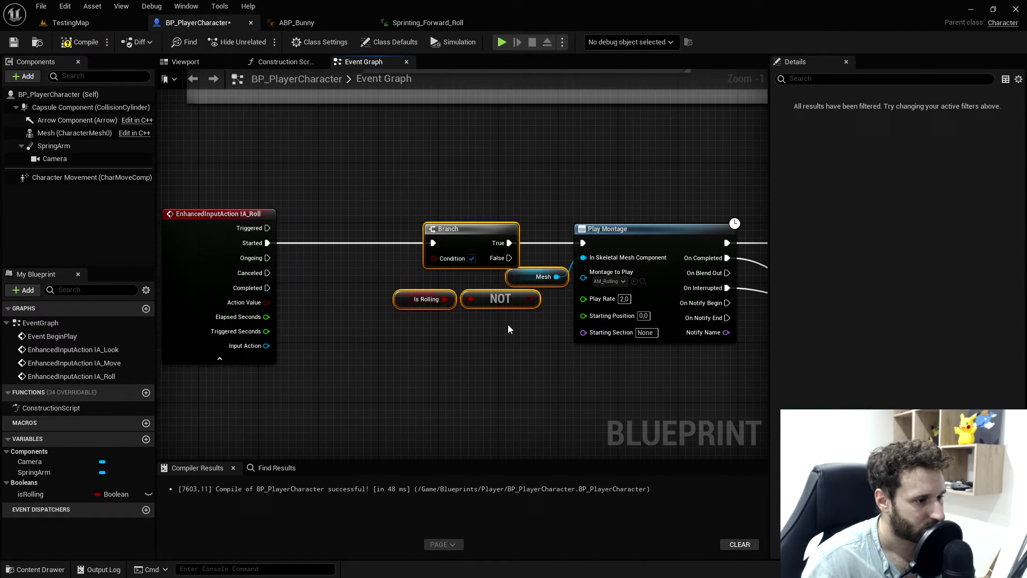
drag(355, 275, 542, 323)
drag(345, 233, 387, 246)
drag(470, 248, 425, 247)
drag(463, 313, 399, 304)
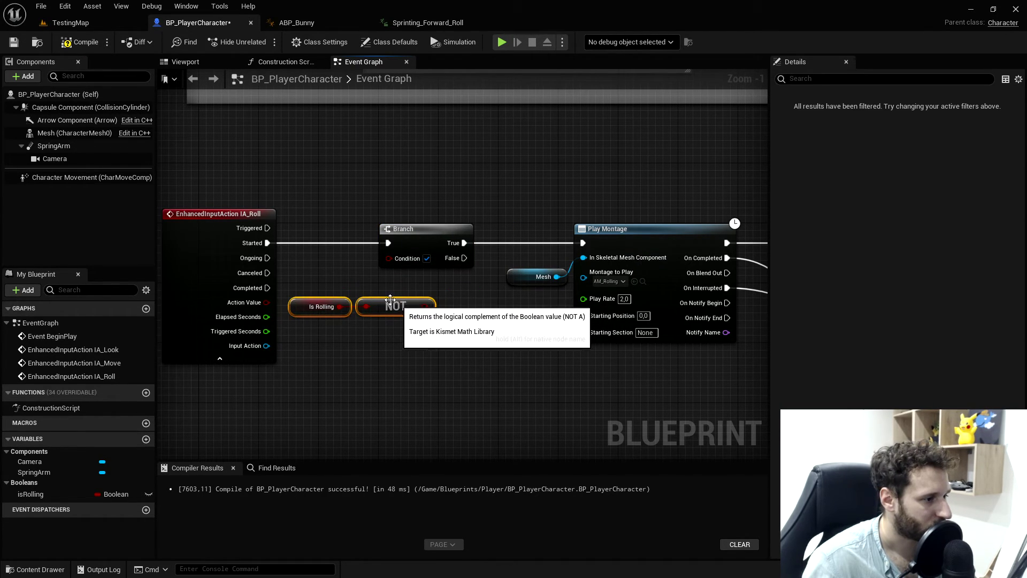
Step: Connect the NOT output to the Branch's Condition, tidy the isRolling getter's placement, and save BP_PlayerCharacter
click(309, 307)
drag(309, 308, 303, 341)
drag(383, 308, 390, 258)
click(494, 318)
right_drag(440, 257, 328, 262)
scroll(445, 281, down, 2)
right_drag(490, 305, 358, 264)
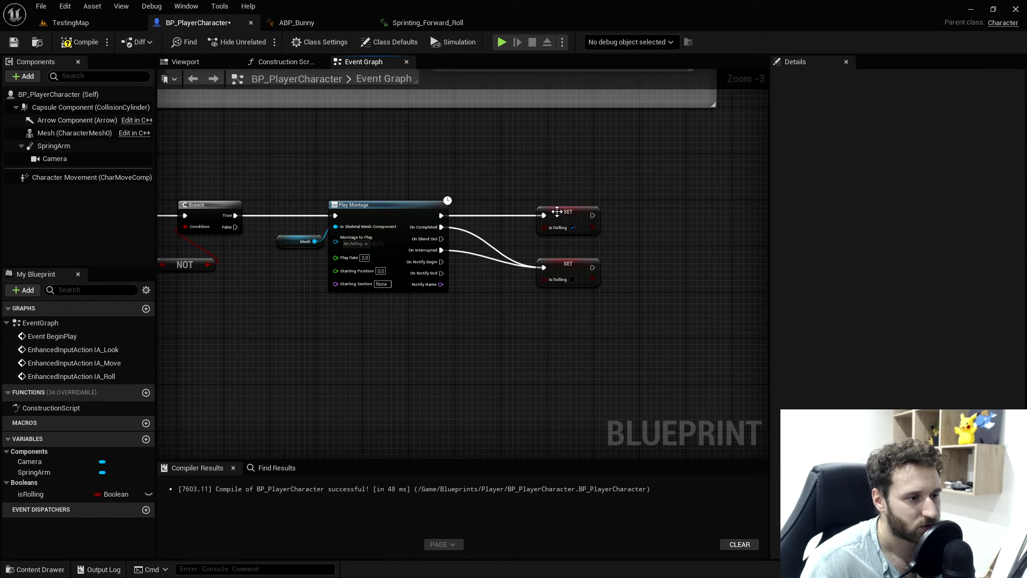
right_drag(580, 217, 582, 261)
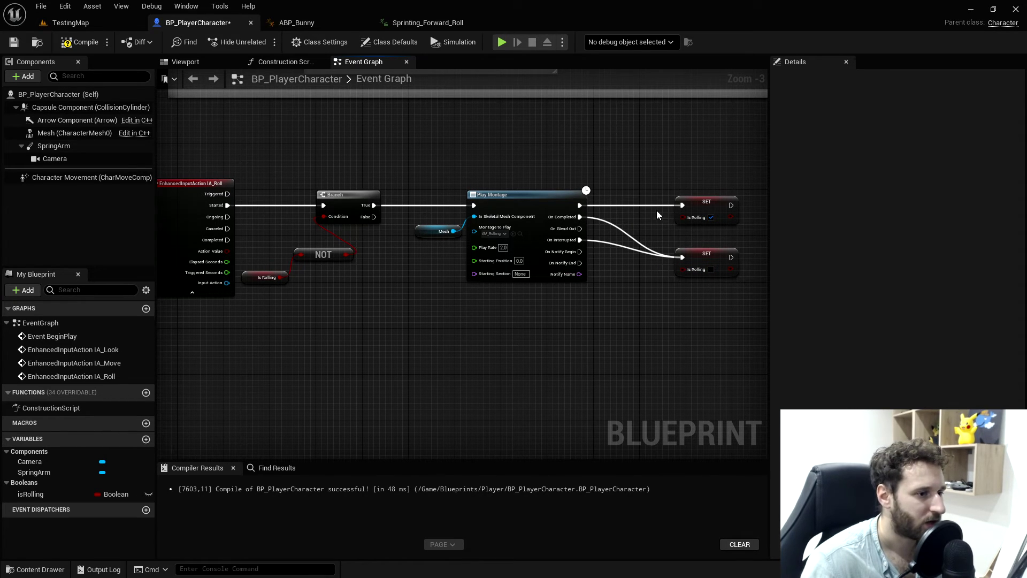
click(14, 43)
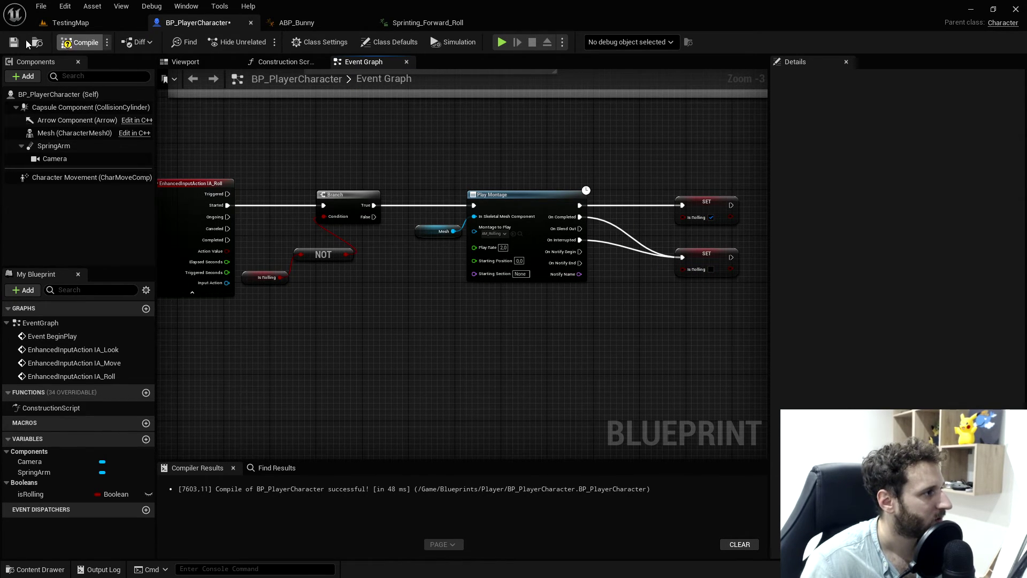
Step: Run a play session in TestingMap, moving the bunny and triggering rolls repeatedly to test the isRolling check, and stop it
click(86, 24)
click(256, 44)
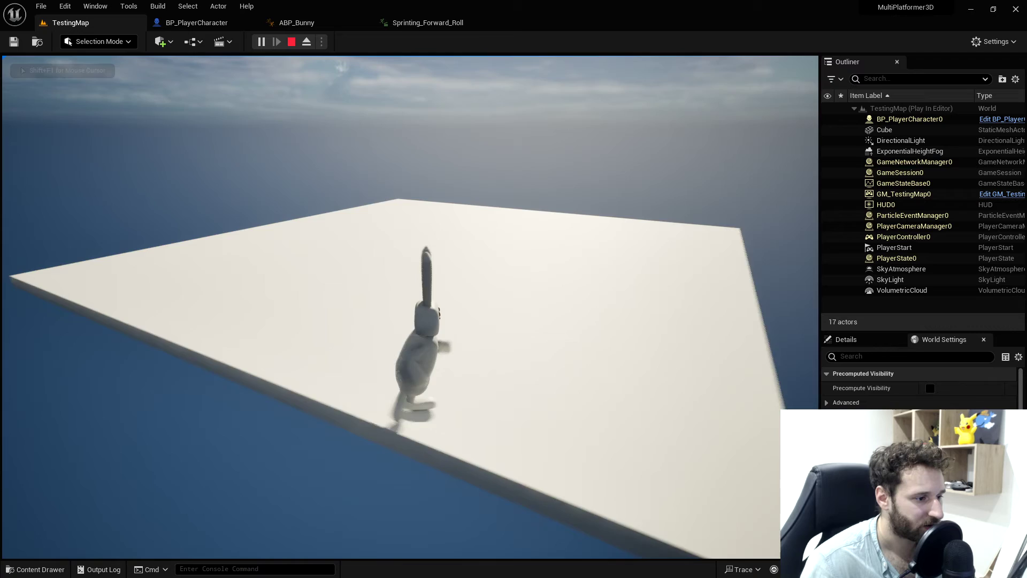
key(w)
key(space)
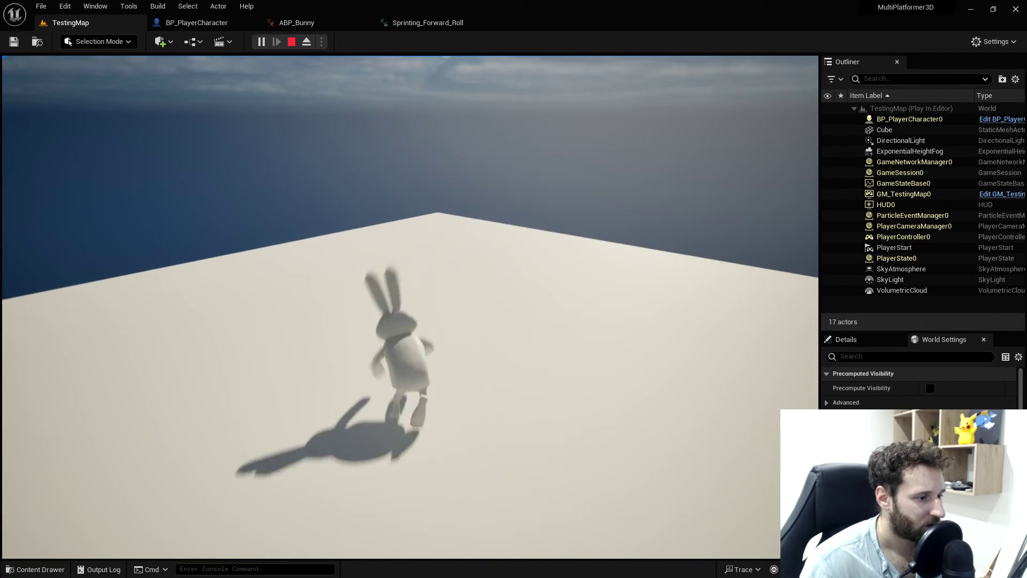
key(w)
key(space)
key(space)
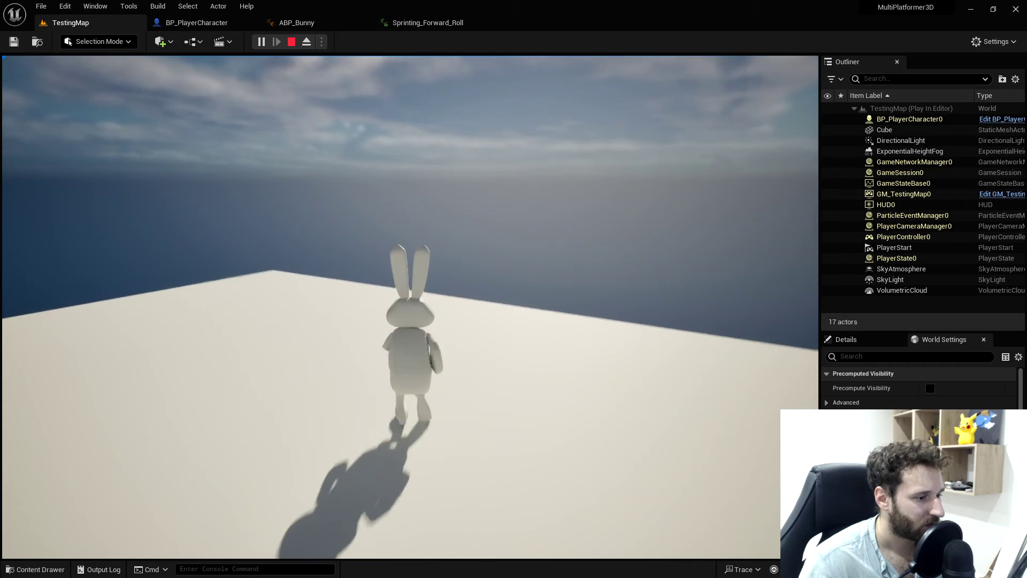
key(space)
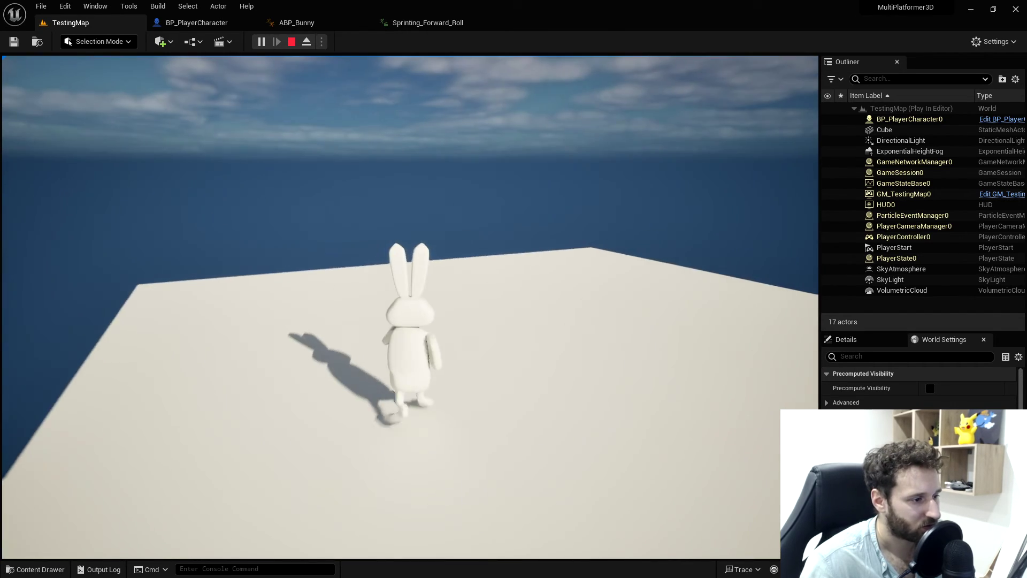
key(space)
key(space)
key(space)
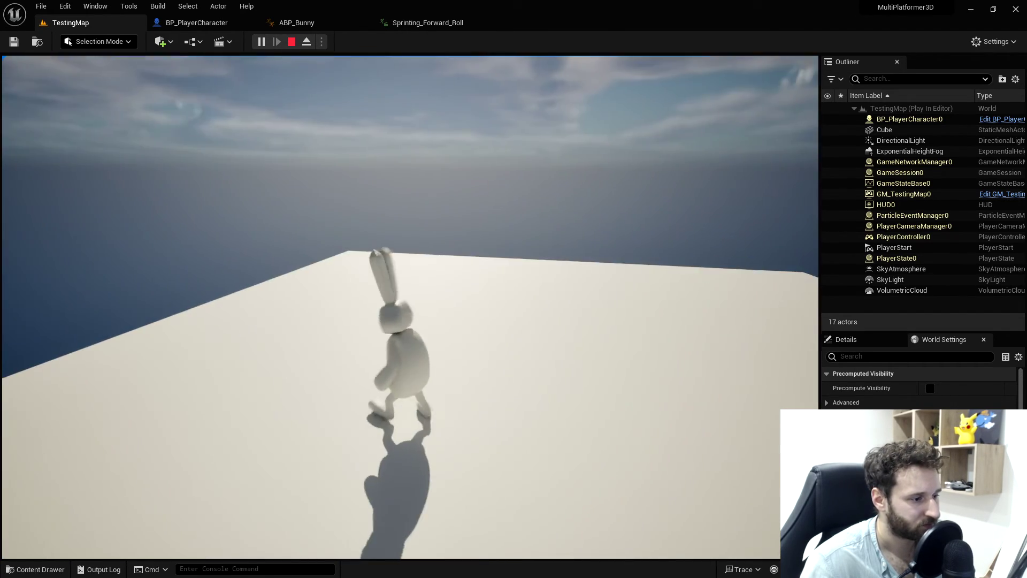
key(Escape)
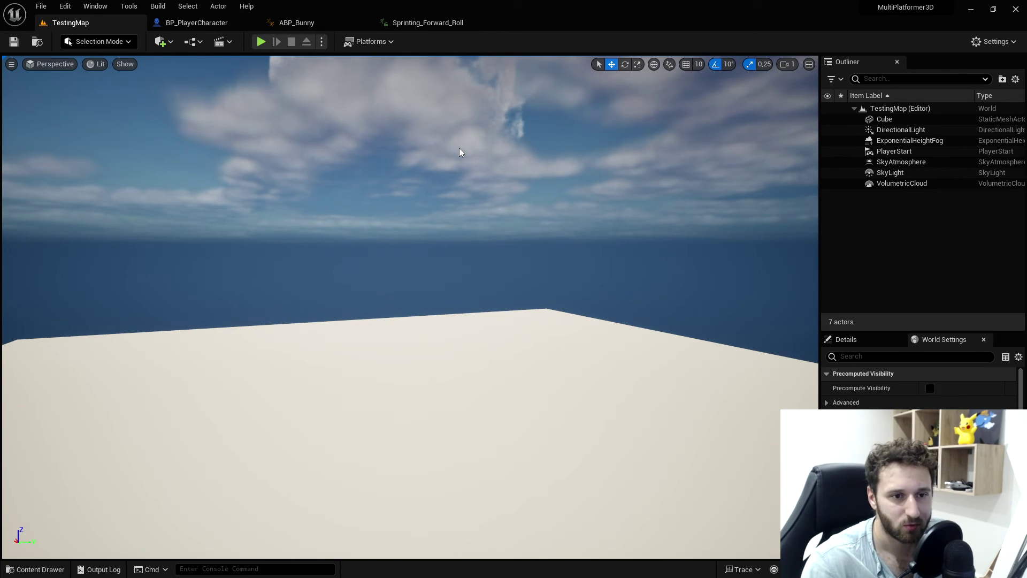
Step: Start another play session in TestingMap
key(alt+p)
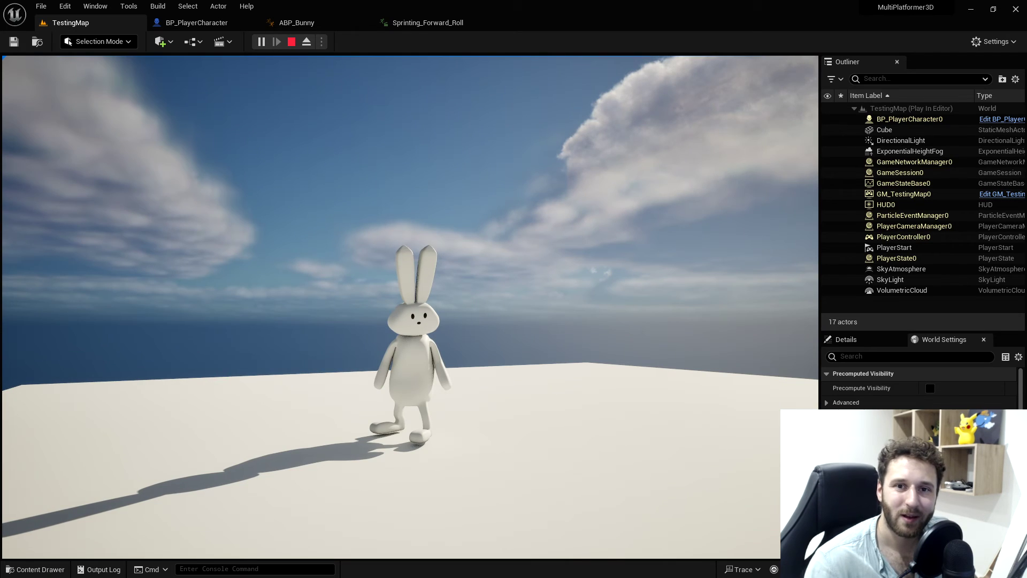